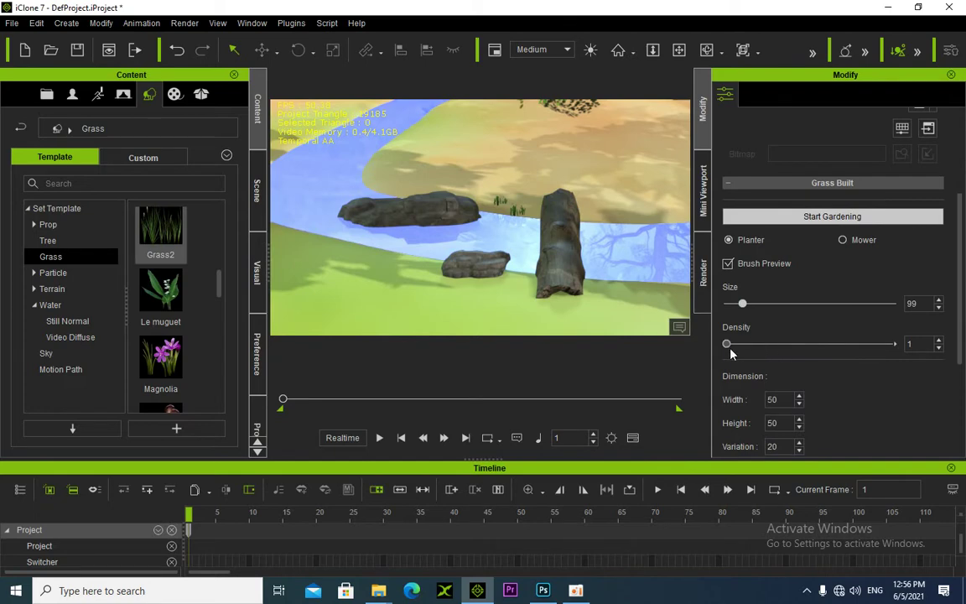
# Plant dense grass along the far riverbank behind the rocks and up the river bend, using brush size 186 and density 61
pyautogui.click(511, 207)
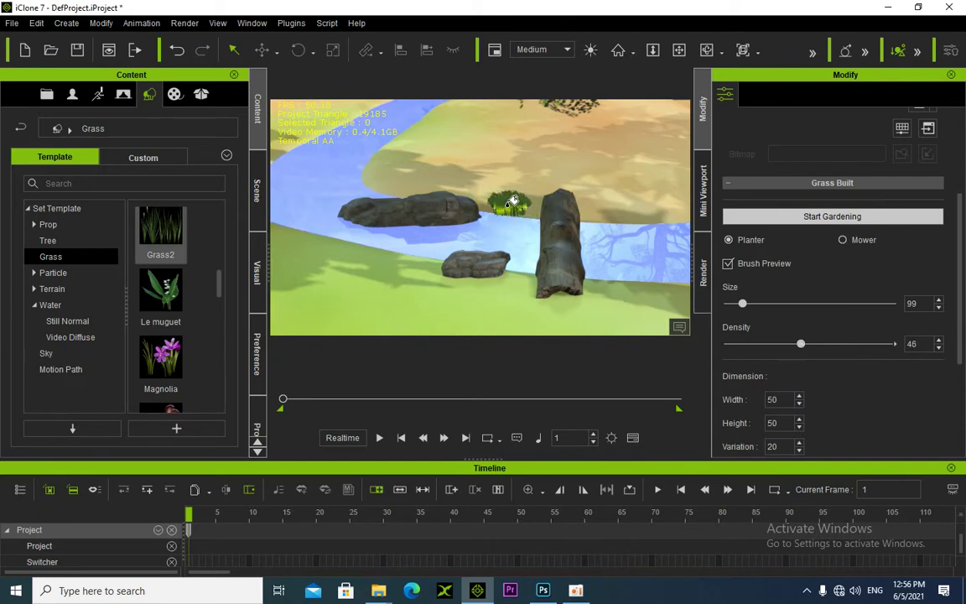
pyautogui.moveTo(739, 307)
pyautogui.mouseDown()
pyautogui.moveTo(841, 305)
pyautogui.moveTo(774, 305)
pyautogui.mouseUp()
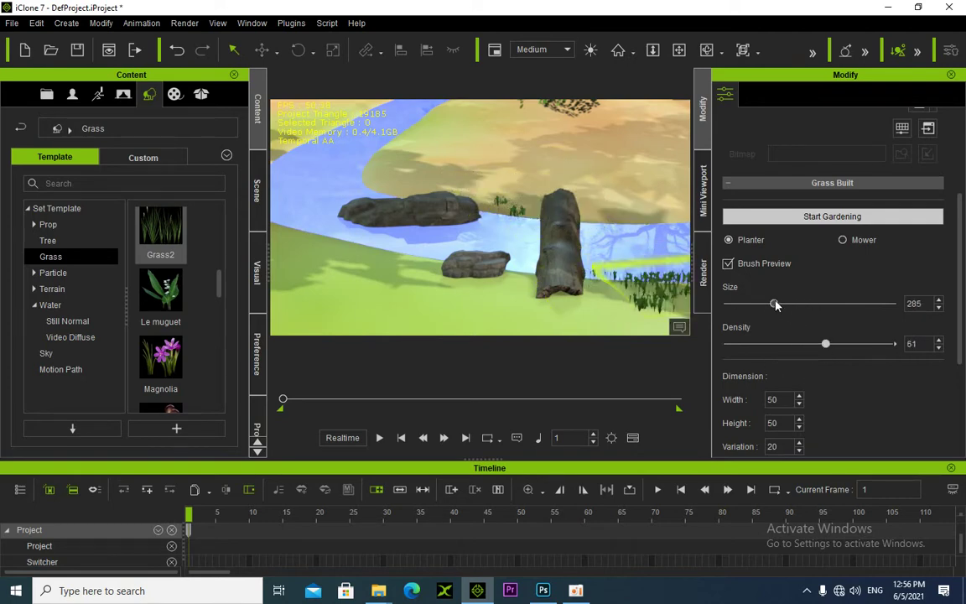
pyautogui.moveTo(776, 305); pyautogui.dragTo(758, 303)
pyautogui.click(520, 204)
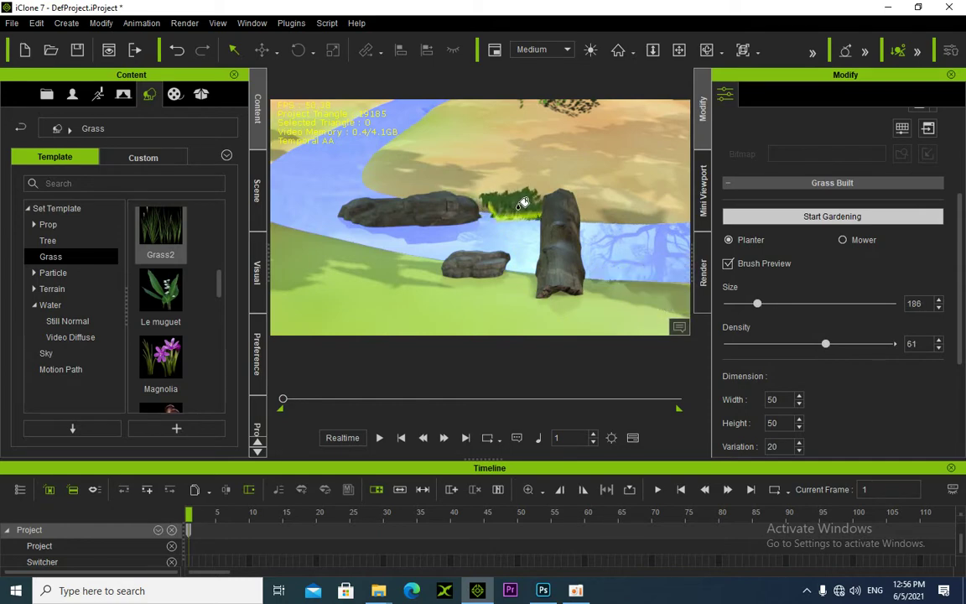
pyautogui.moveTo(522, 204); pyautogui.dragTo(460, 192)
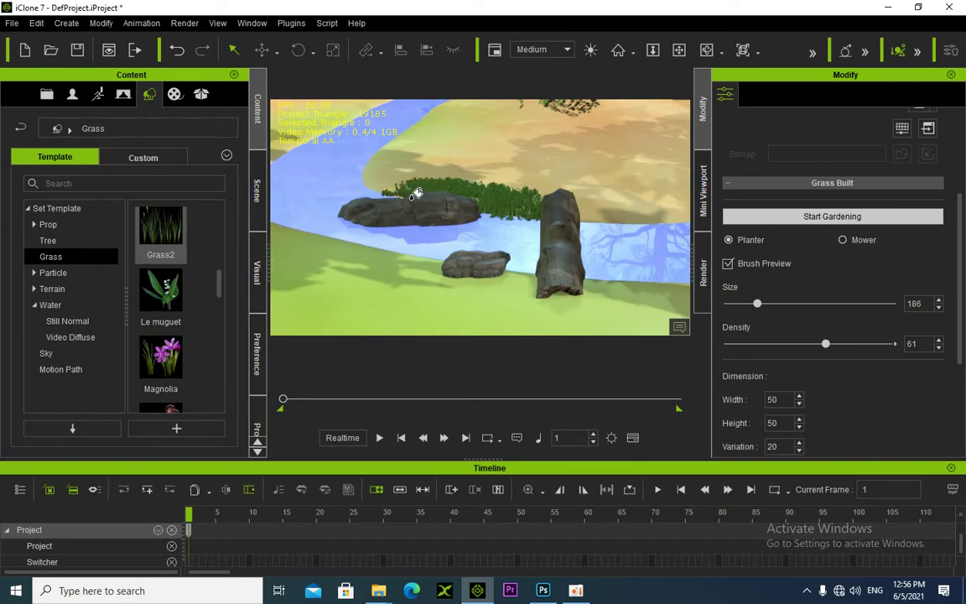
pyautogui.moveTo(387, 196)
pyautogui.mouseDown()
pyautogui.moveTo(379, 188)
pyautogui.moveTo(391, 179)
pyautogui.moveTo(391, 156)
pyautogui.mouseUp()
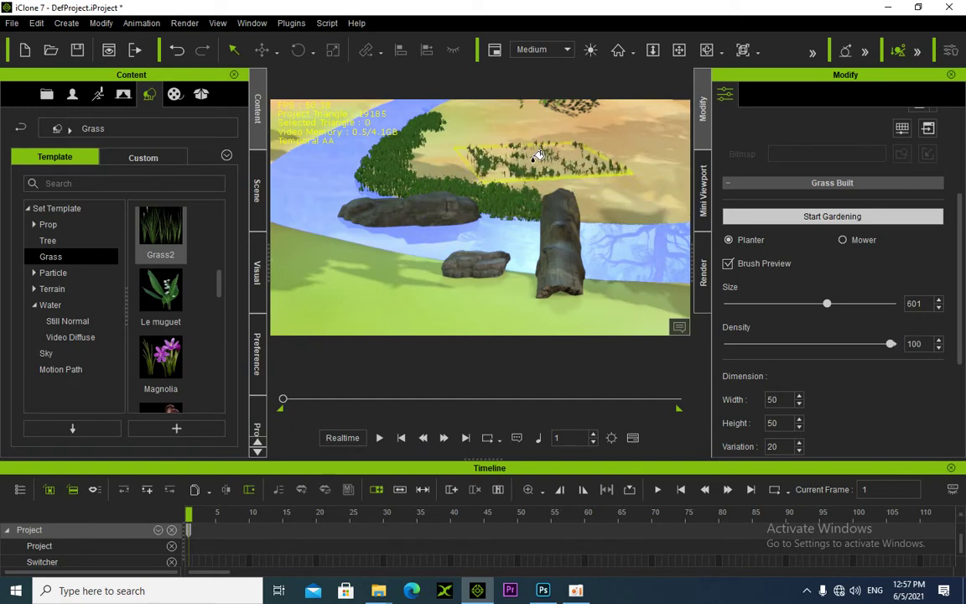
# Spread grass over the sandy ground inside the river bend using brush size 601 and density 100
pyautogui.click(526, 182)
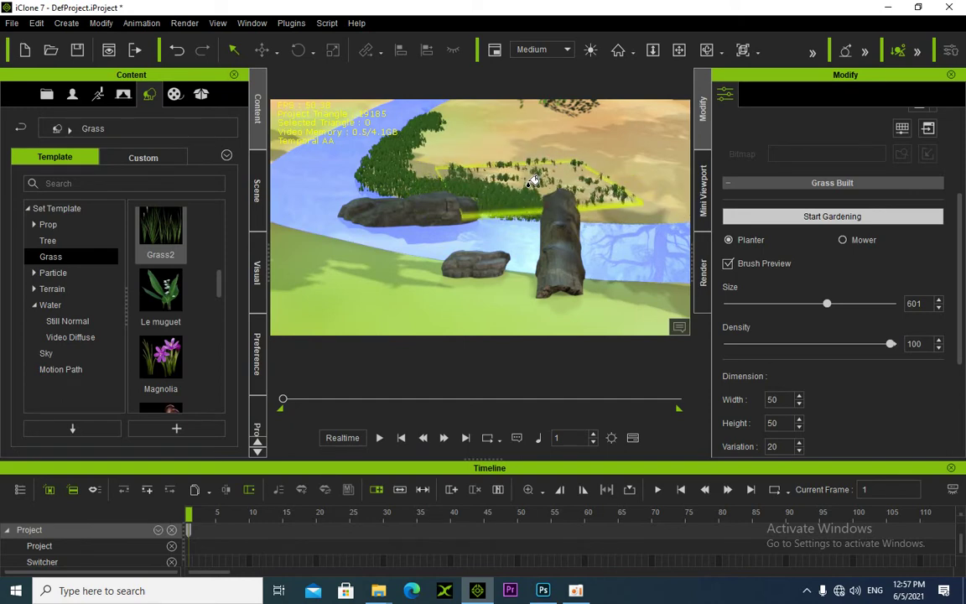
pyautogui.moveTo(470, 155)
pyautogui.mouseDown()
pyautogui.moveTo(479, 120)
pyautogui.moveTo(537, 155)
pyautogui.moveTo(640, 170)
pyautogui.moveTo(554, 173)
pyautogui.moveTo(631, 190)
pyautogui.mouseUp()
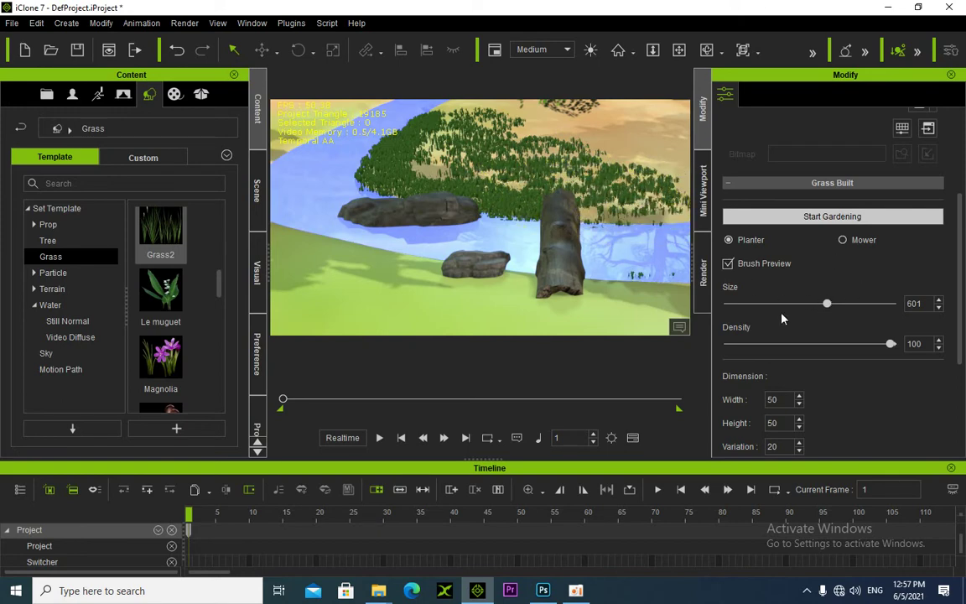
# Mow the grass off the sandy ground behind the upright log with a size 601 mower brush
pyautogui.click(843, 240)
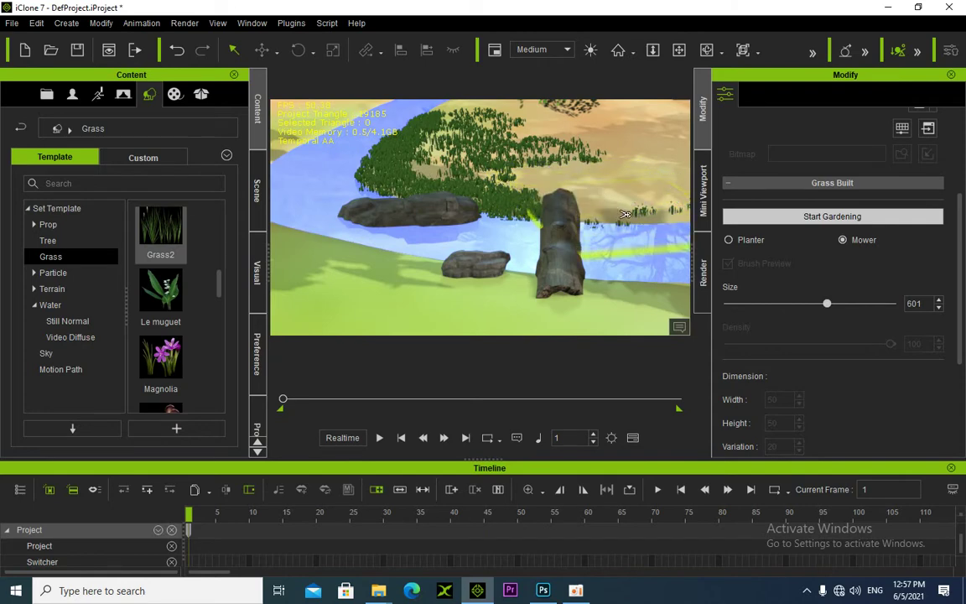
pyautogui.click(625, 214)
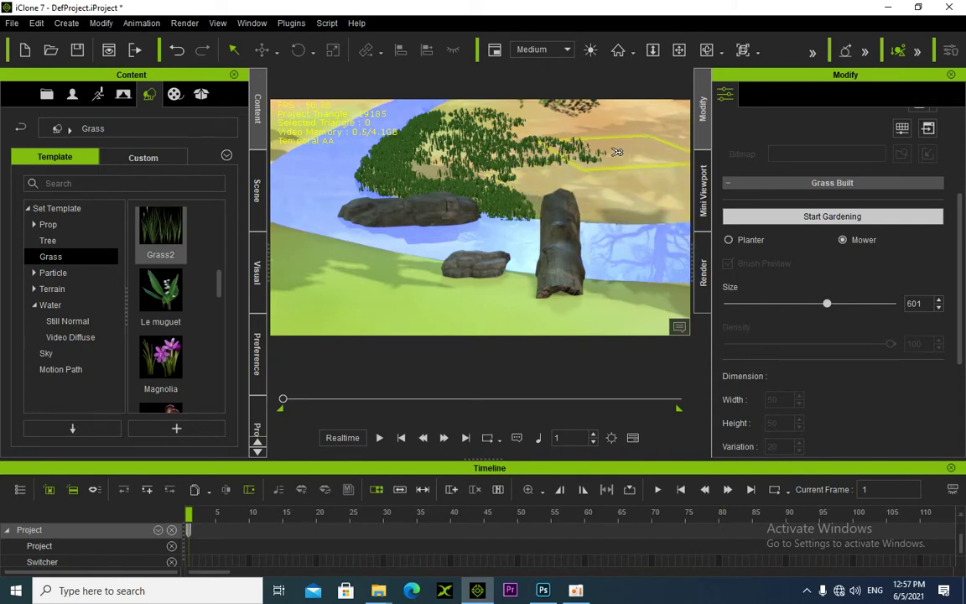
pyautogui.moveTo(612, 152)
pyautogui.mouseDown()
pyautogui.moveTo(587, 149)
pyautogui.moveTo(612, 166)
pyautogui.moveTo(630, 164)
pyautogui.mouseUp()
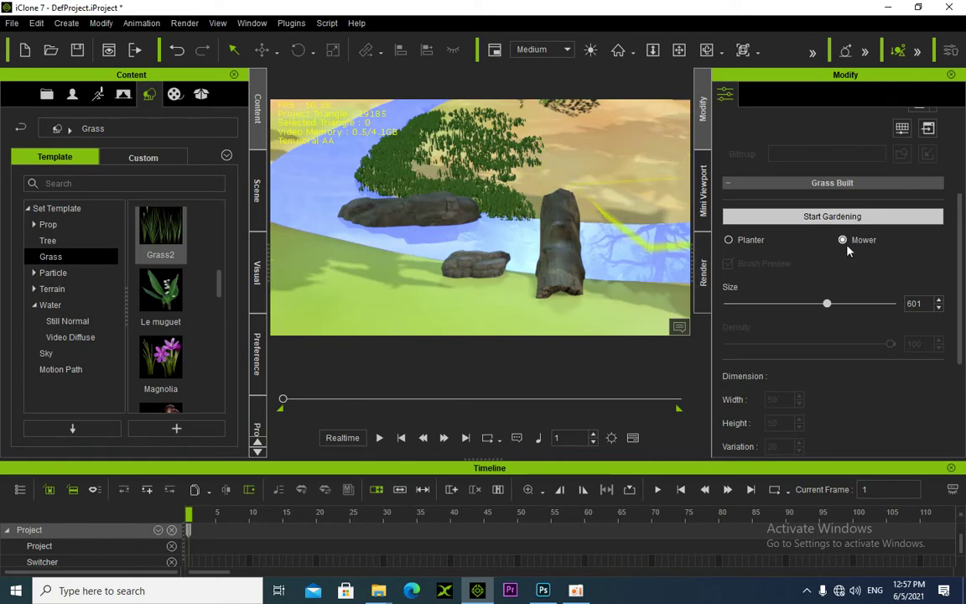
# Plant grass on the near bank around the small rock and on the far bank beyond the log with brush size 301, then end gardening
pyautogui.click(729, 239)
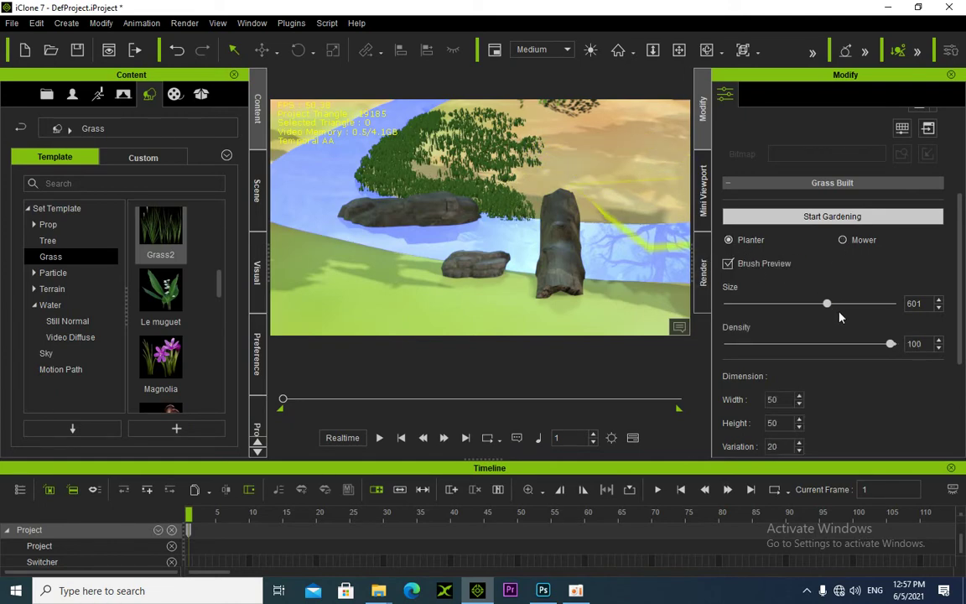
pyautogui.moveTo(826, 303); pyautogui.dragTo(776, 303)
pyautogui.moveTo(544, 320); pyautogui.dragTo(470, 287)
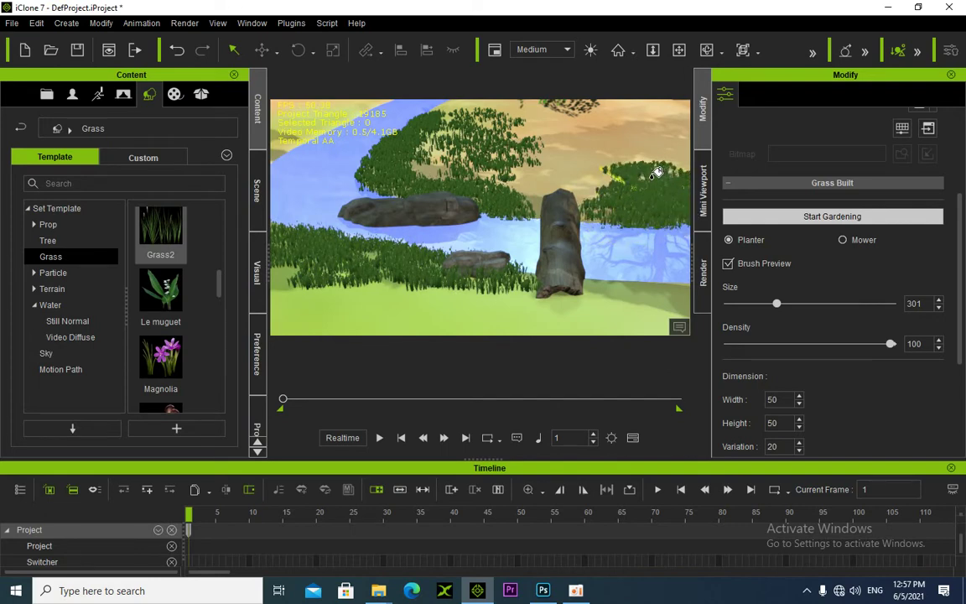
pyautogui.click(811, 220)
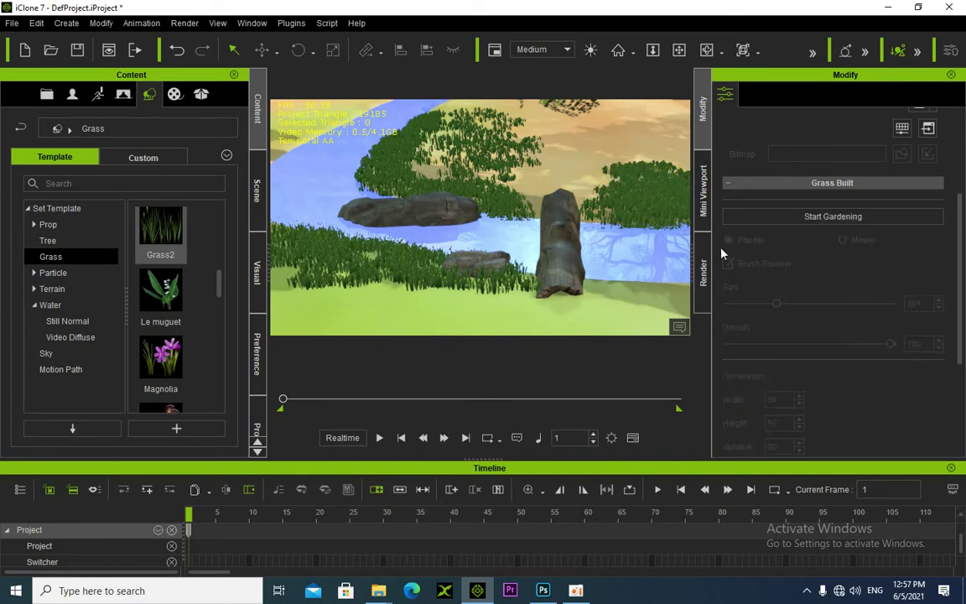
# Add the Samp...leaf tree from the Tree templates to the far bank, behind the grass patch beyond the log
pyautogui.scroll(-5, 475, 316)
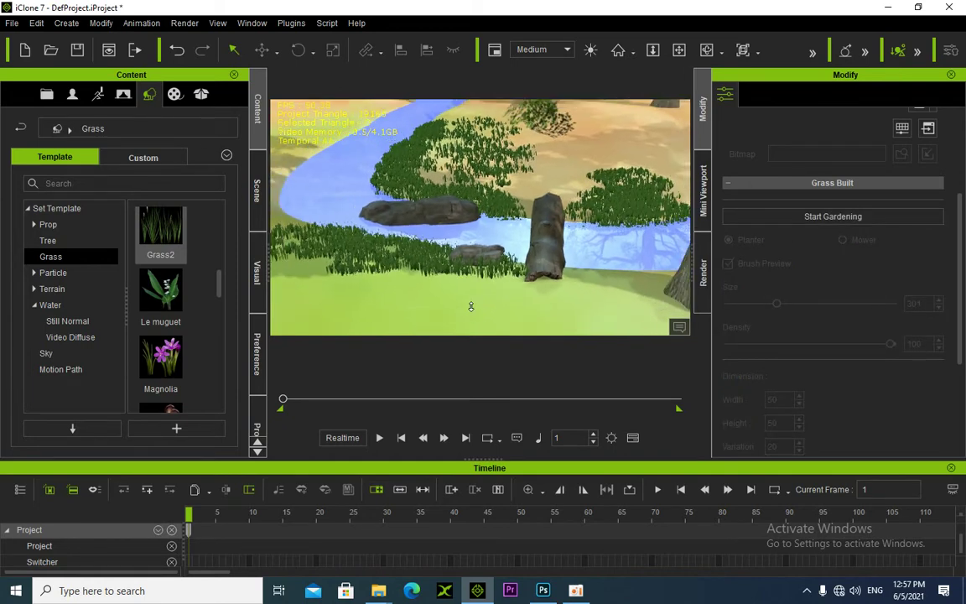
pyautogui.click(681, 56)
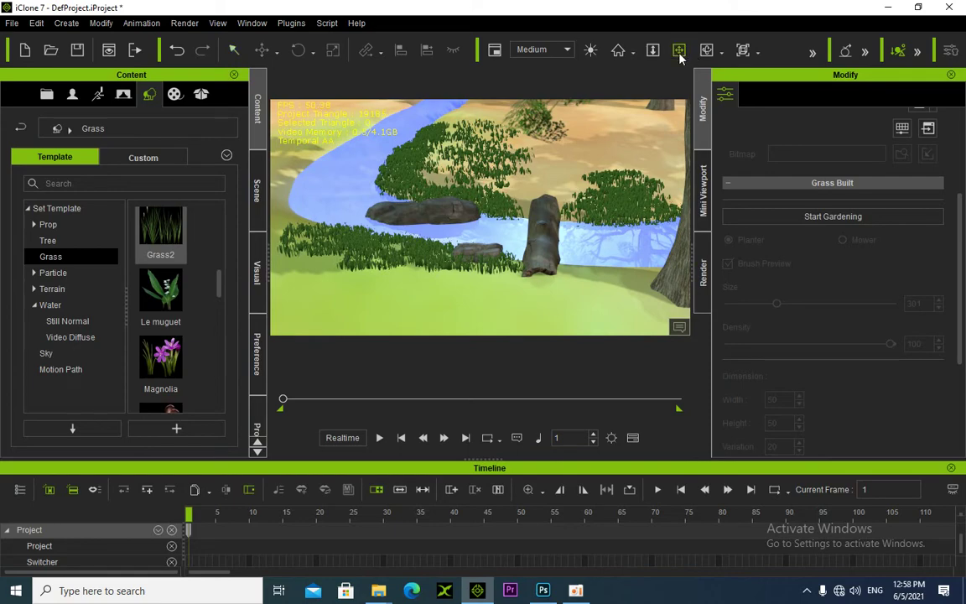
pyautogui.moveTo(542, 222); pyautogui.dragTo(448, 284)
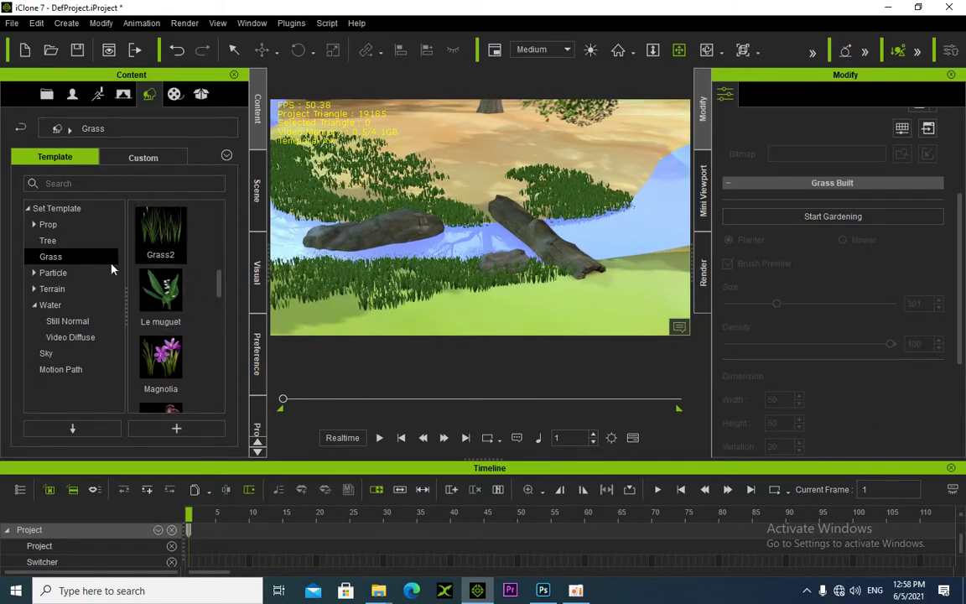
pyautogui.click(51, 241)
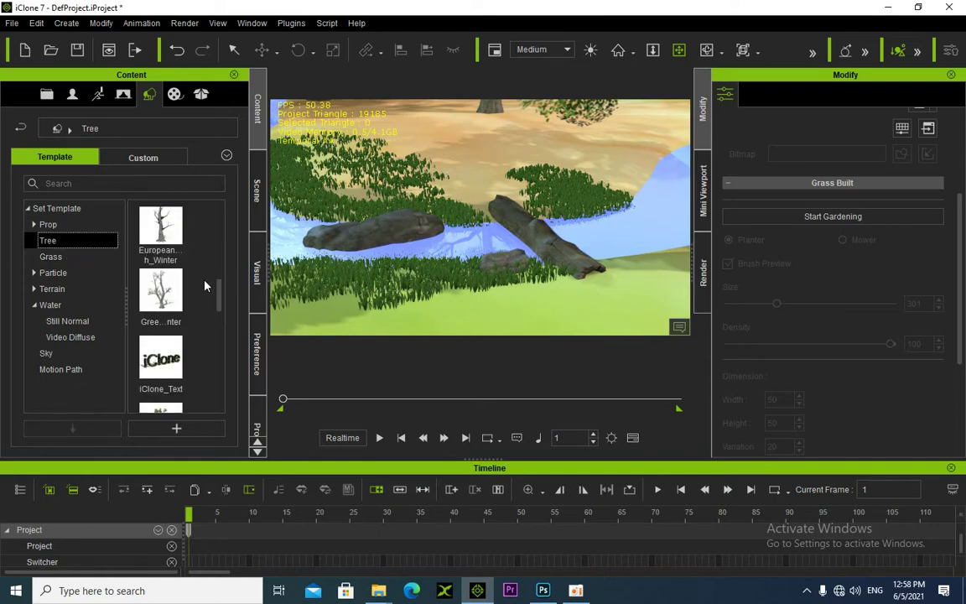
pyautogui.scroll(-5, 203, 297)
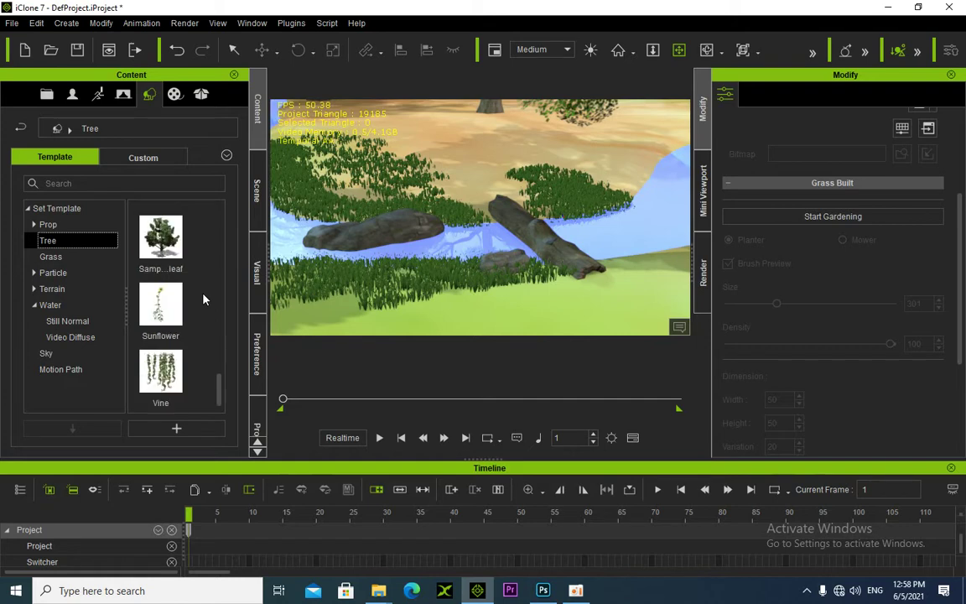
pyautogui.moveTo(151, 222); pyautogui.dragTo(611, 201)
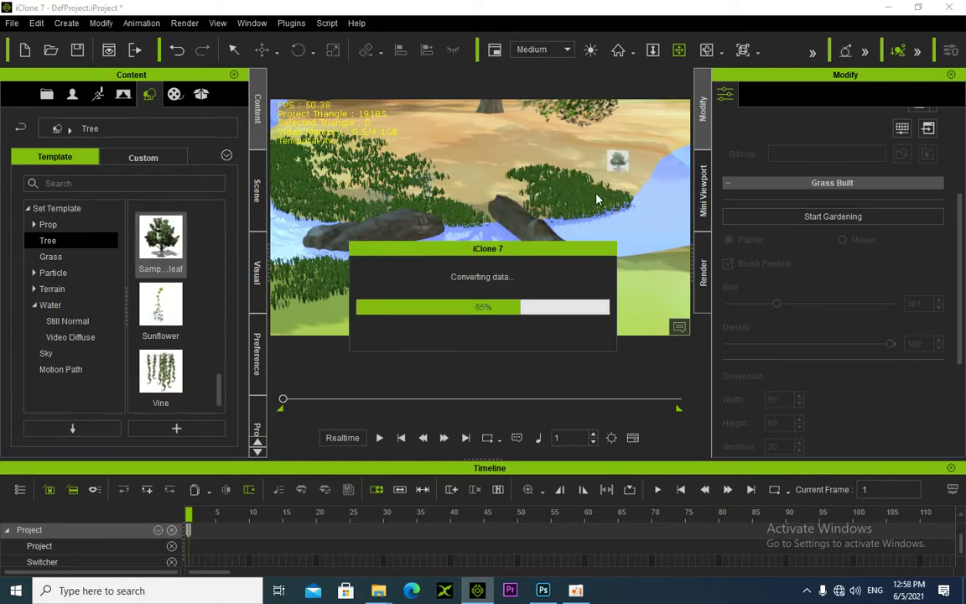
# Scale up the new tree uniformly and lower it so its roots sink into the ground
pyautogui.click(333, 50)
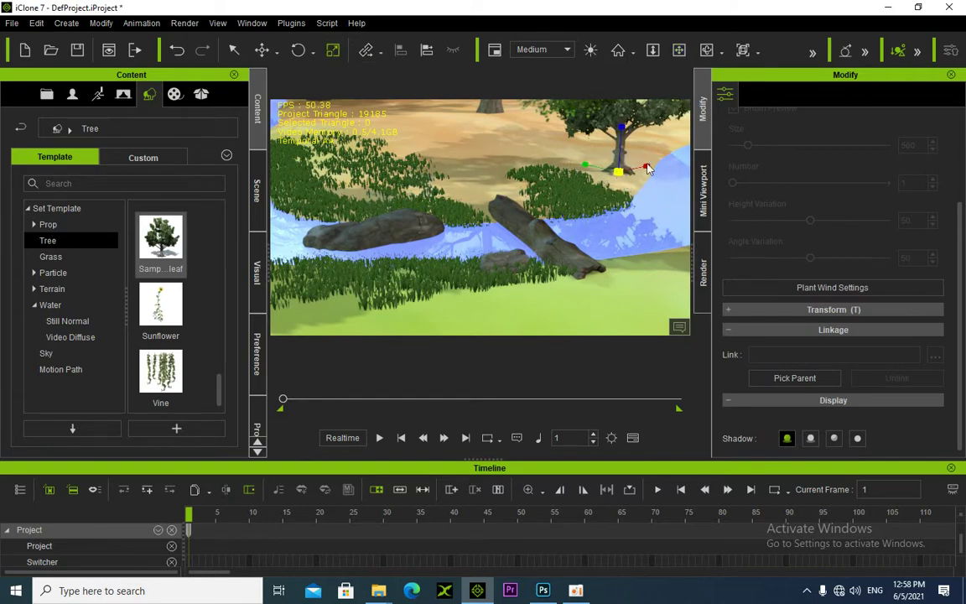
pyautogui.moveTo(647, 167); pyautogui.dragTo(726, 144)
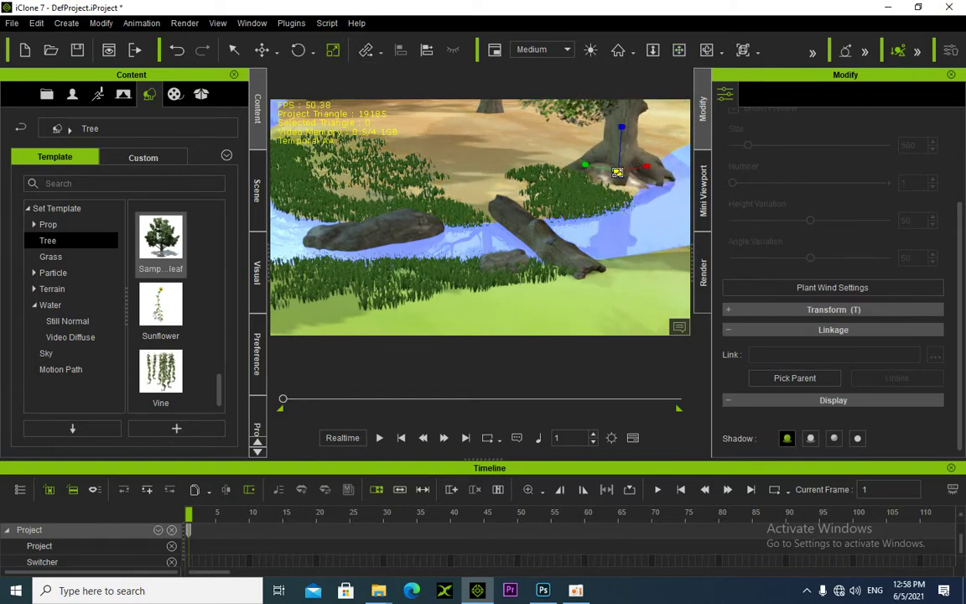
pyautogui.click(270, 53)
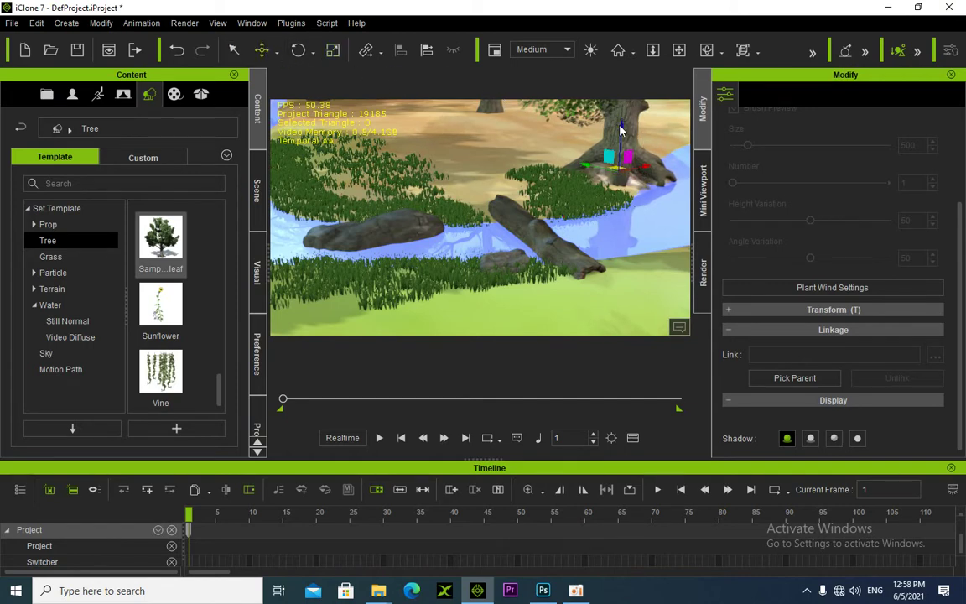
pyautogui.moveTo(621, 127); pyautogui.dragTo(627, 156)
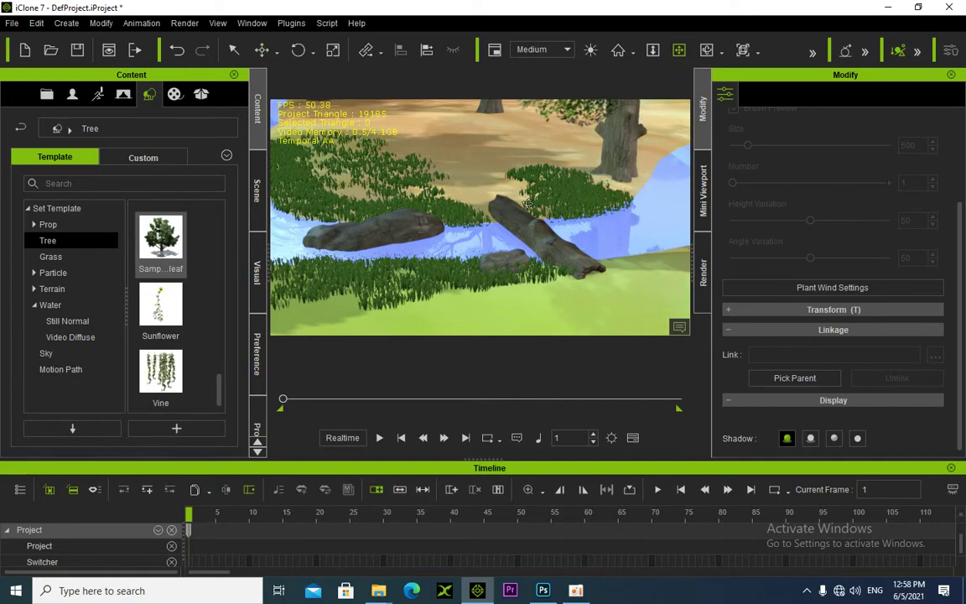
# Select the large foreground tree on the near bank beside the log and enlarge it
pyautogui.moveTo(528, 204); pyautogui.dragTo(527, 271, button='right')
pyautogui.scroll(-3, 480, 253)
pyautogui.scroll(-6, 527, 270)
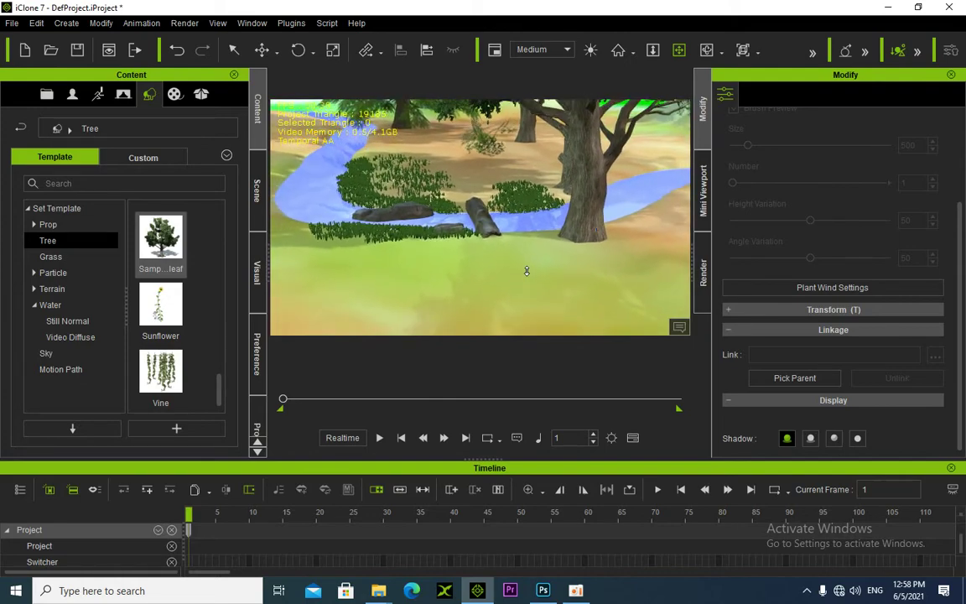
pyautogui.scroll(-1, 527, 271)
pyautogui.scroll(-4, 530, 245)
pyautogui.moveTo(469, 266); pyautogui.dragTo(615, 263, button='right')
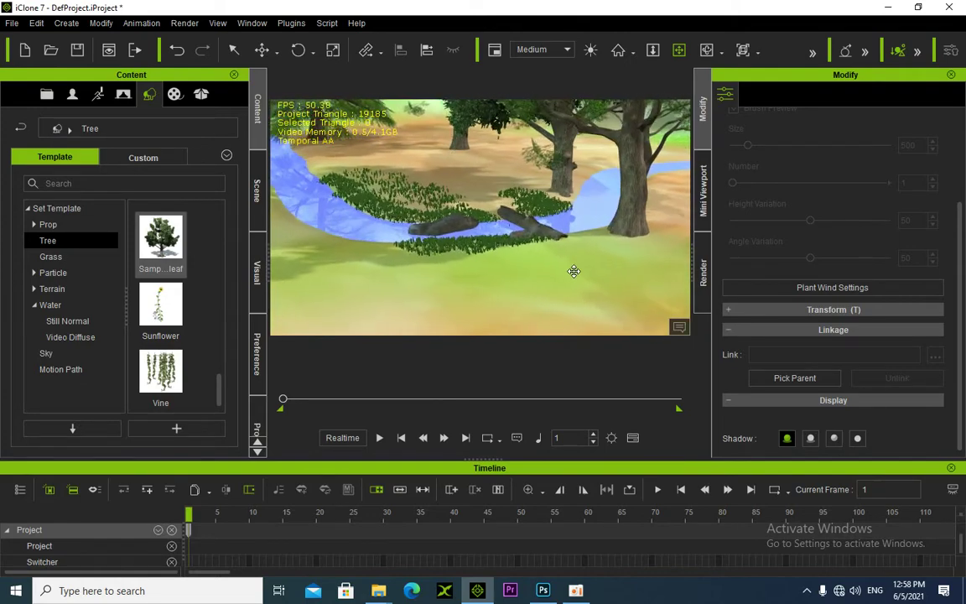
pyautogui.moveTo(541, 272); pyautogui.dragTo(594, 209, button='right')
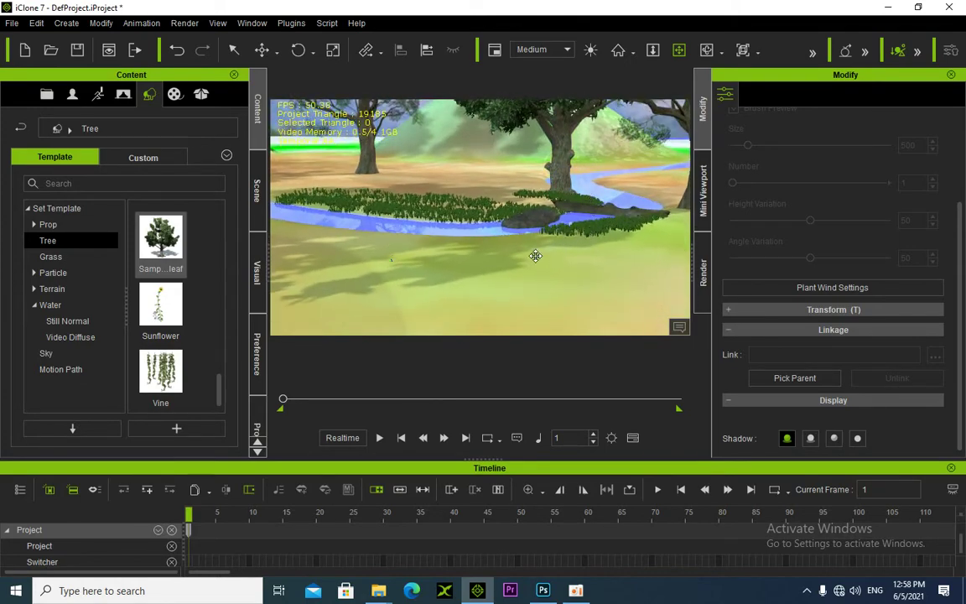
pyautogui.moveTo(535, 256); pyautogui.dragTo(500, 248, button='middle')
pyautogui.click(518, 211)
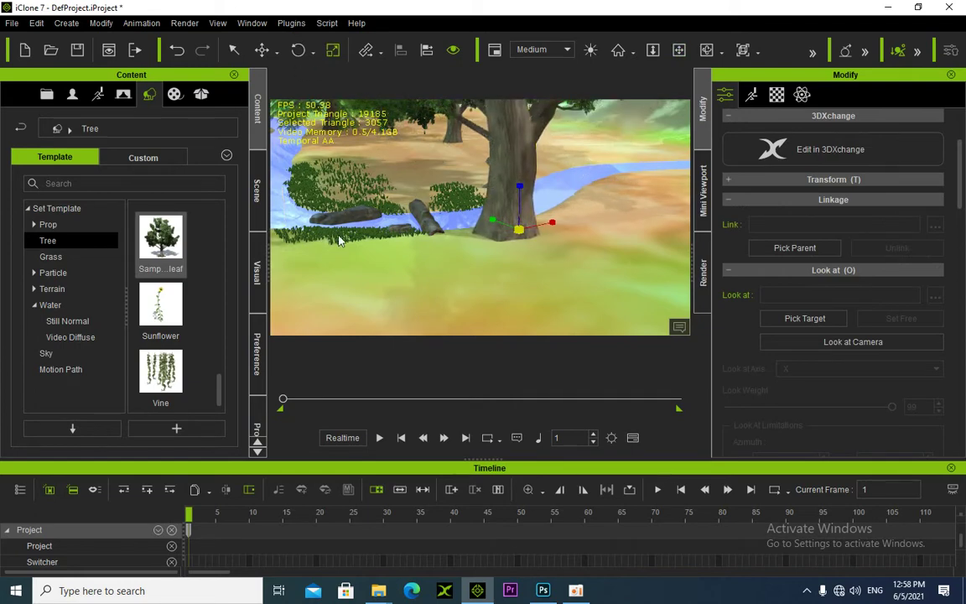
# Add the custom tree prop named Prop to the near bank, at the river-bend end of the planted grass
pyautogui.click(678, 50)
pyautogui.moveTo(444, 212); pyautogui.dragTo(352, 280)
pyautogui.moveTo(428, 257); pyautogui.dragTo(297, 300)
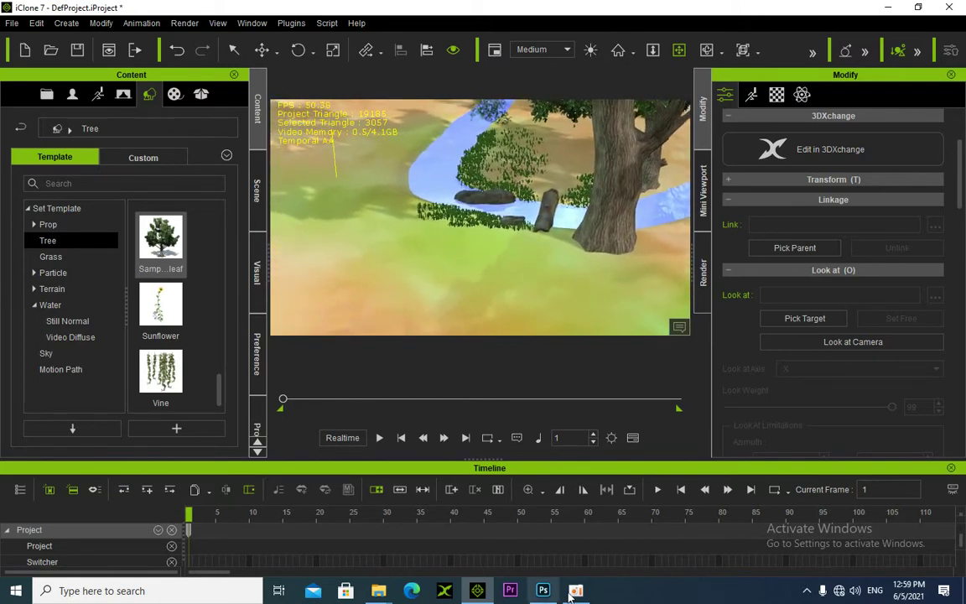
pyautogui.click(136, 155)
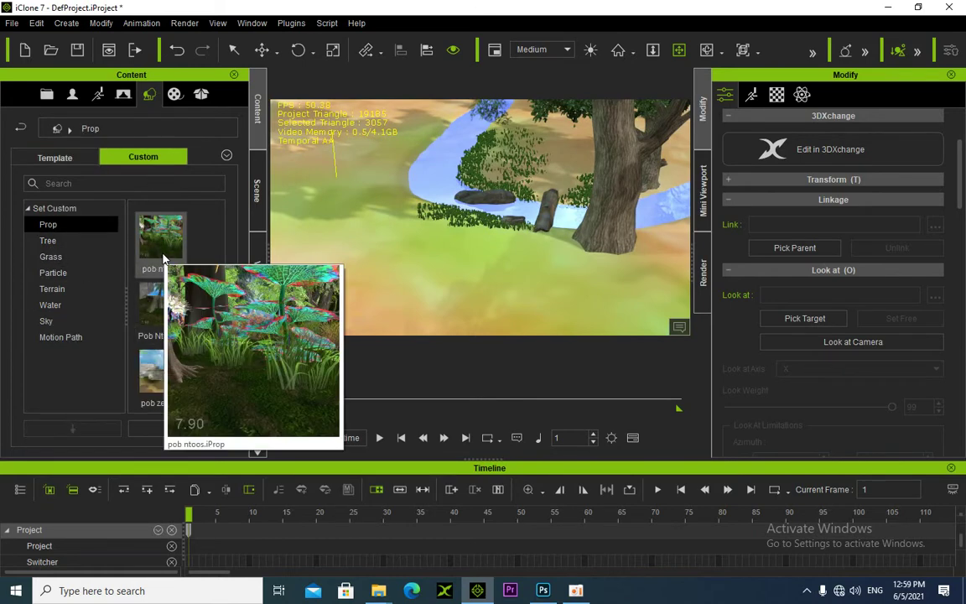
pyautogui.scroll(-3, 180, 329)
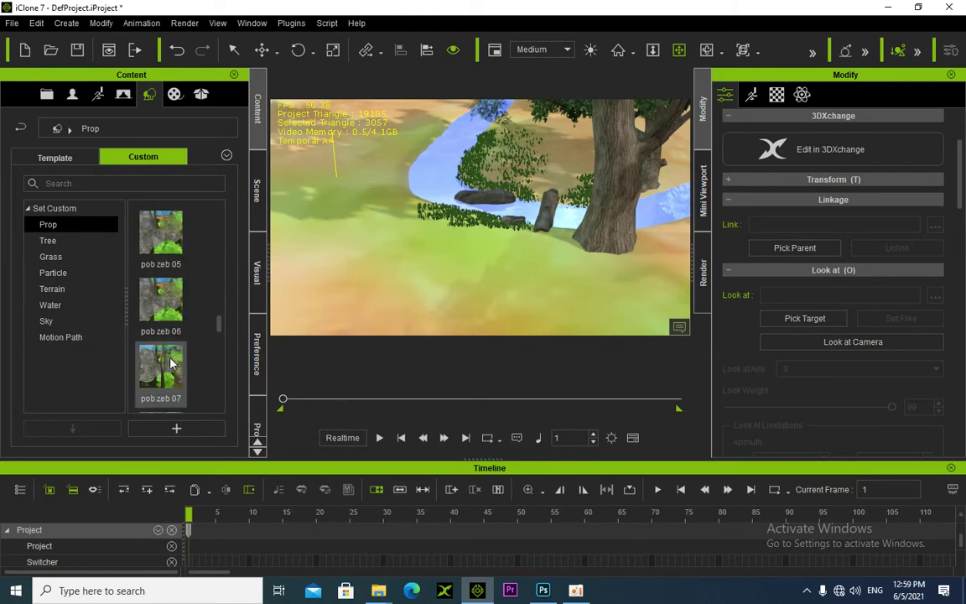
pyautogui.scroll(-3, 167, 375)
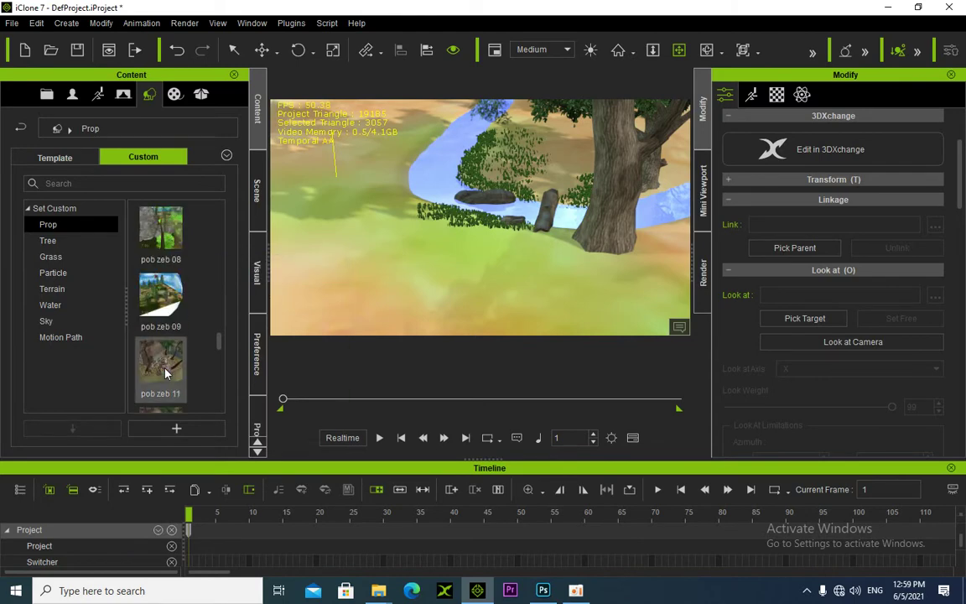
pyautogui.scroll(-3, 167, 366)
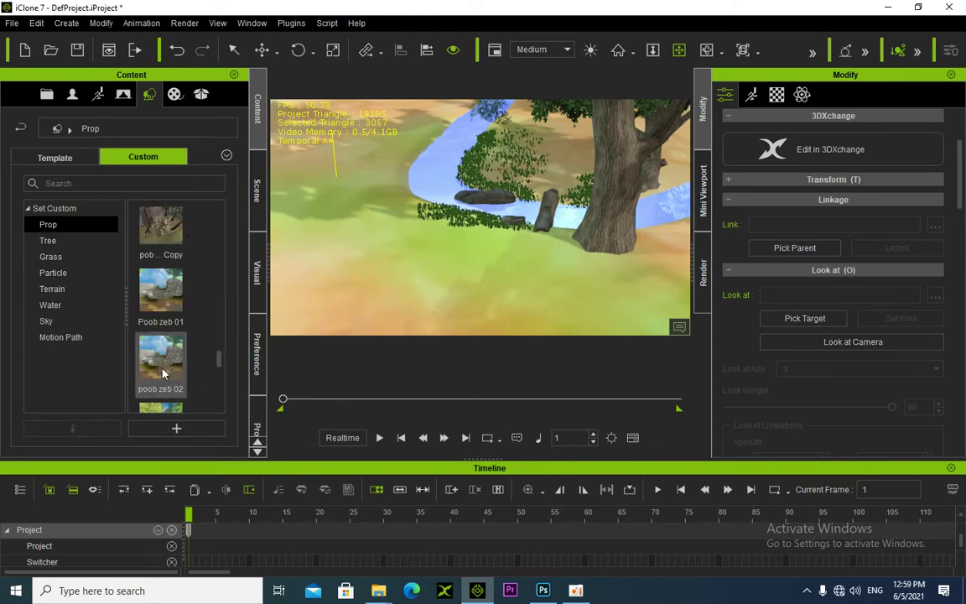
pyautogui.scroll(-3, 162, 308)
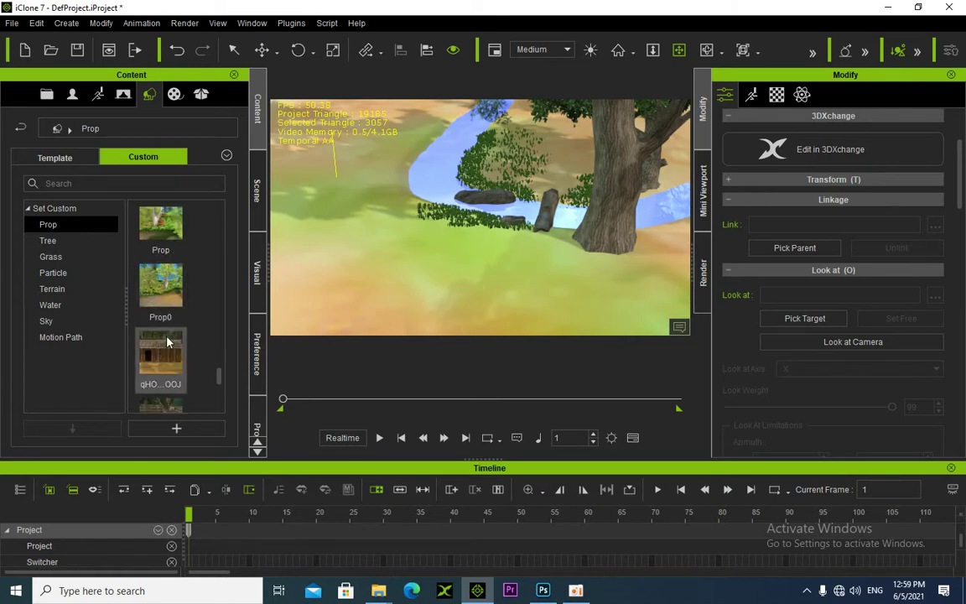
pyautogui.moveTo(165, 287); pyautogui.dragTo(369, 219)
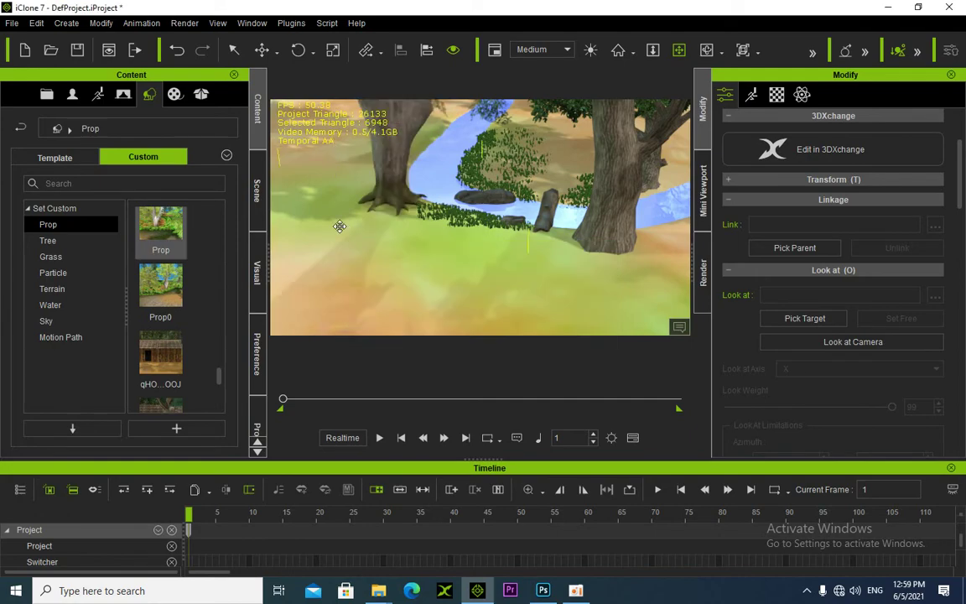
pyautogui.moveTo(499, 152); pyautogui.dragTo(461, 222, button='right')
pyautogui.moveTo(462, 223); pyautogui.dragTo(439, 298)
pyautogui.moveTo(439, 299); pyautogui.dragTo(373, 242, button='right')
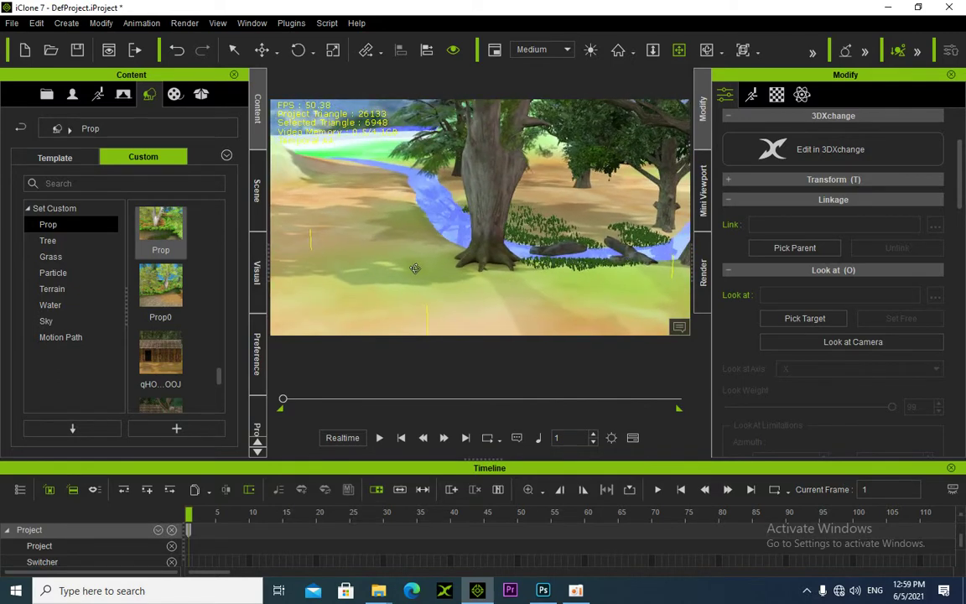
# Add the custom prop Prop0 to the near bank beside the large rooted tree and scale it up
pyautogui.moveTo(154, 281); pyautogui.dragTo(394, 243)
pyautogui.moveTo(348, 274); pyautogui.dragTo(346, 123, button='right')
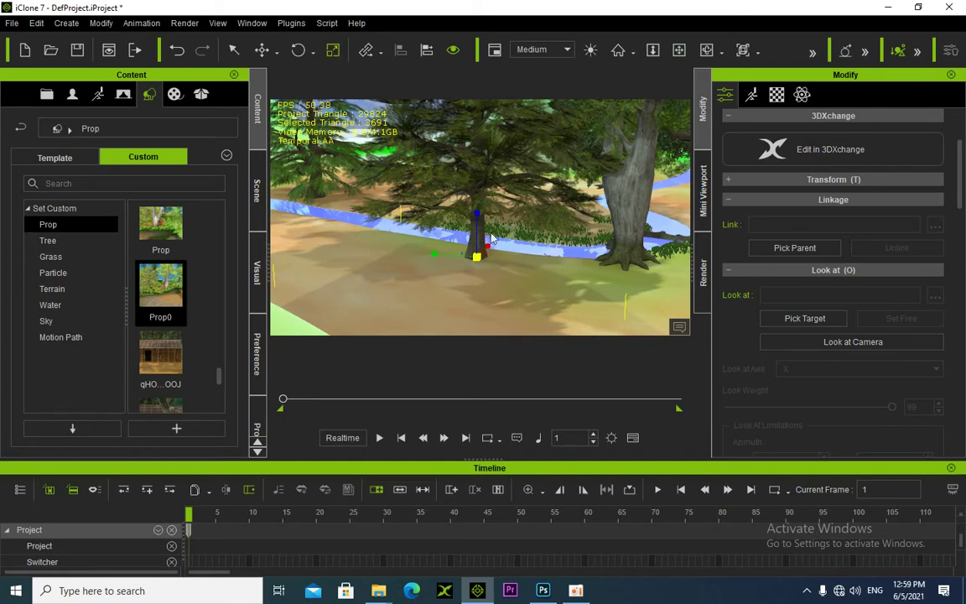
pyautogui.moveTo(493, 241); pyautogui.dragTo(513, 182, button='right')
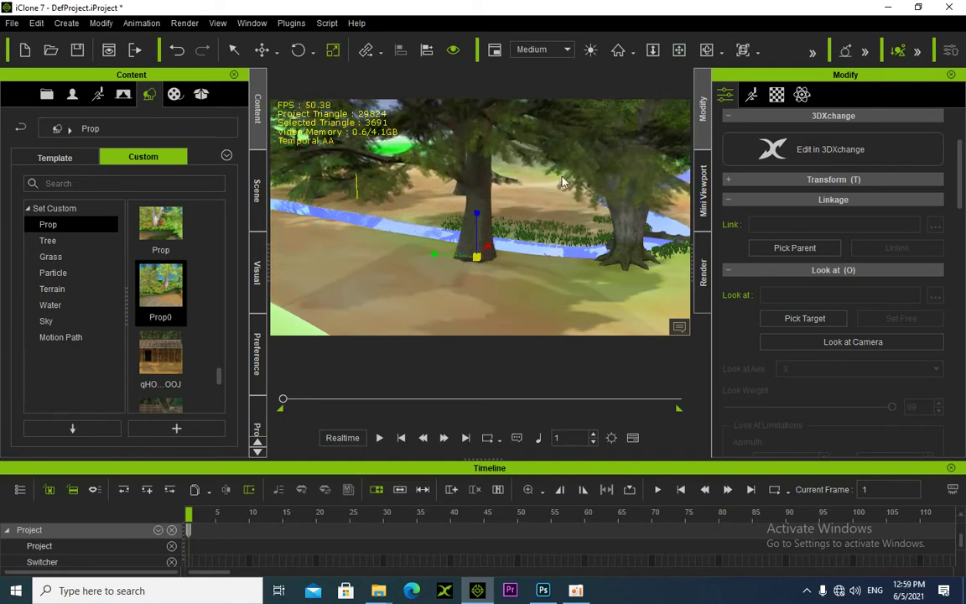
pyautogui.moveTo(414, 234); pyautogui.dragTo(358, 279, button='right')
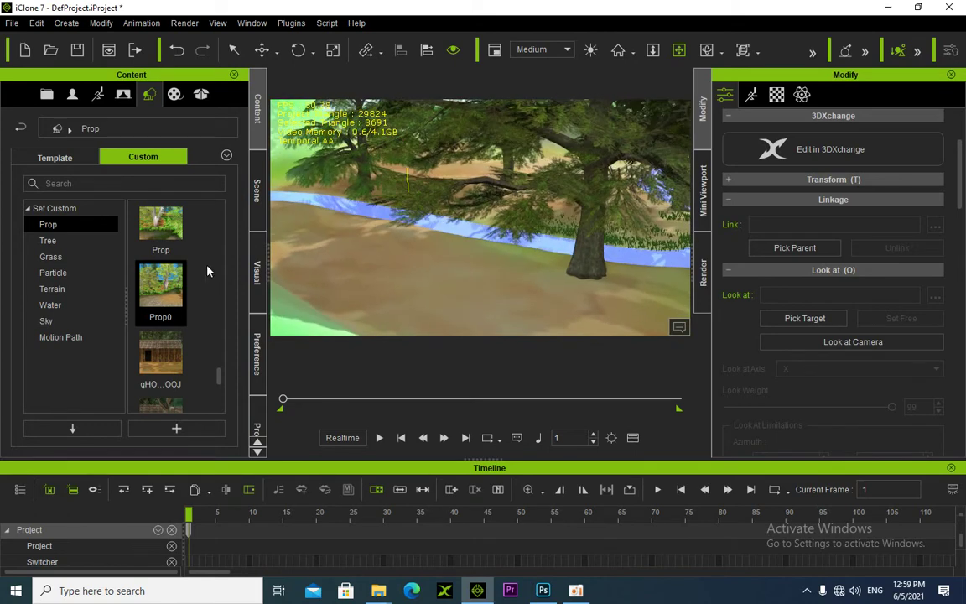
# Add two custom ntoos 23 trees, one on the near bank beside the Prop0 tree and one on the far bank behind the grass
pyautogui.scroll(-5, 170, 239)
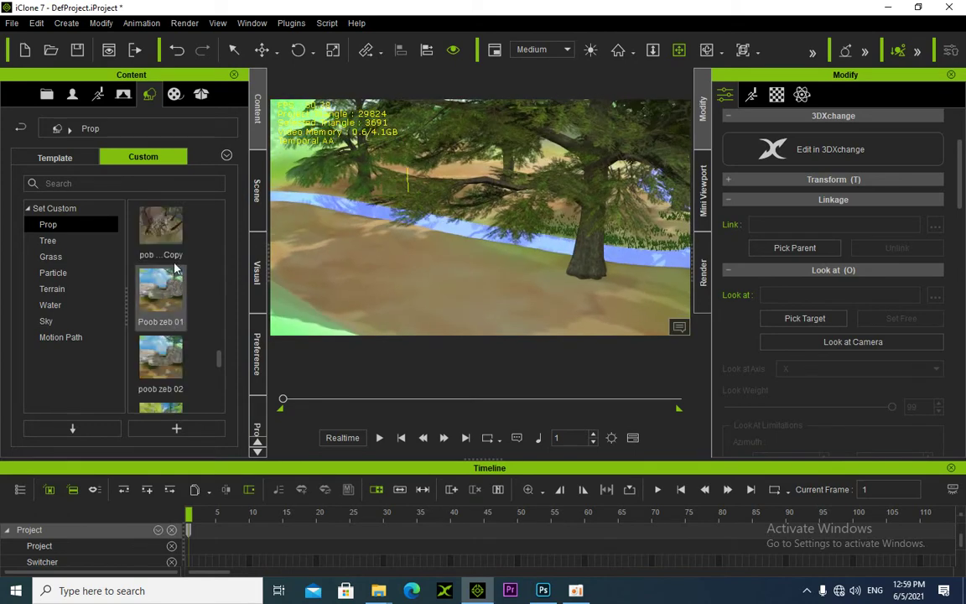
pyautogui.scroll(5, 172, 273)
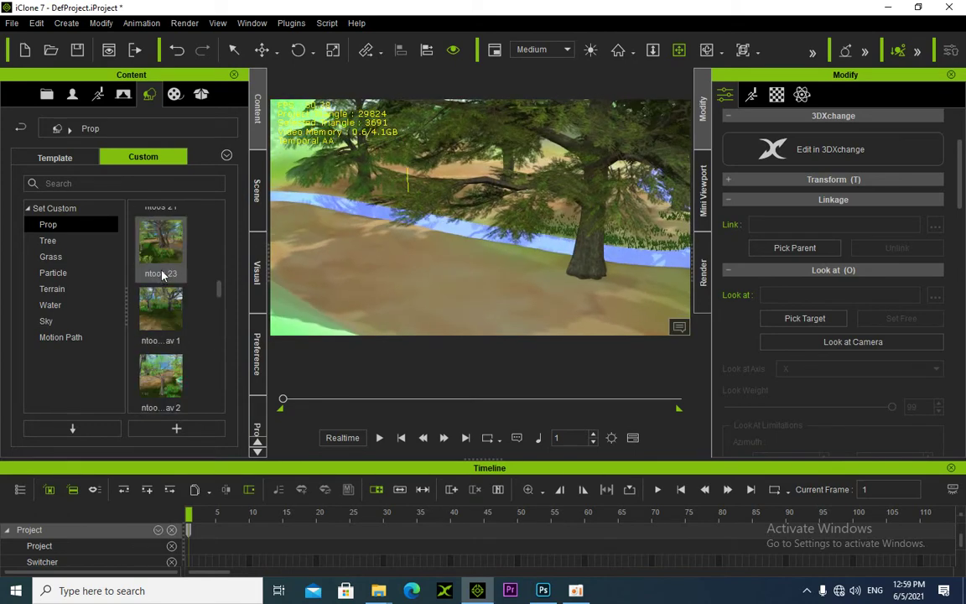
pyautogui.moveTo(165, 275); pyautogui.dragTo(467, 251)
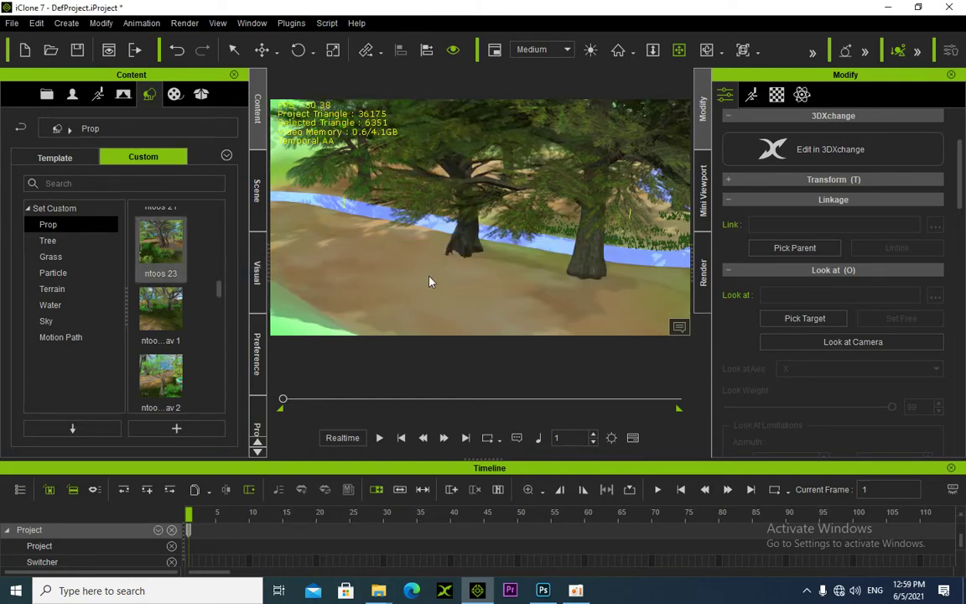
pyautogui.moveTo(420, 260); pyautogui.dragTo(778, 279, button='right')
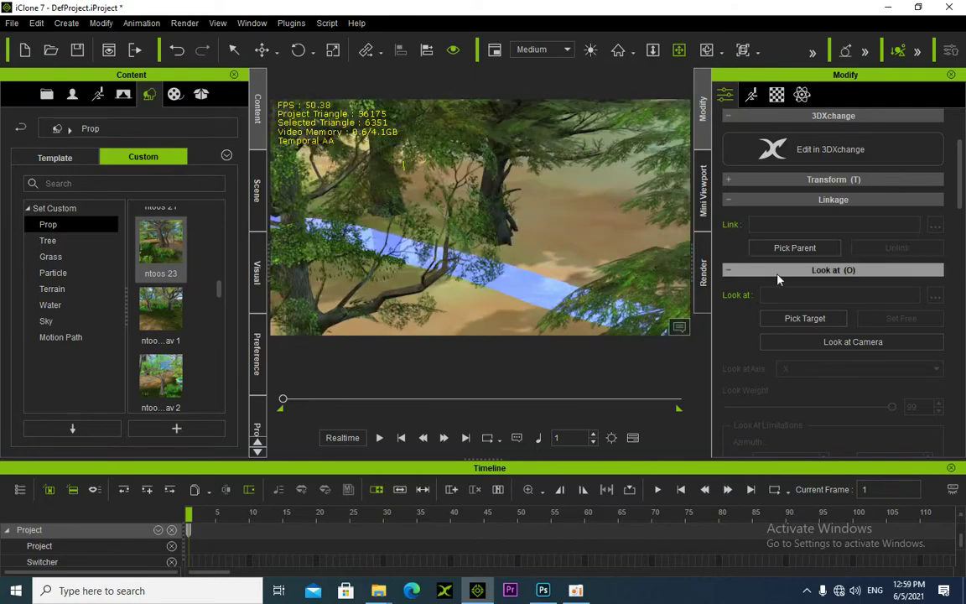
pyautogui.moveTo(537, 243); pyautogui.dragTo(452, 198, button='right')
pyautogui.moveTo(451, 211); pyautogui.dragTo(384, 236)
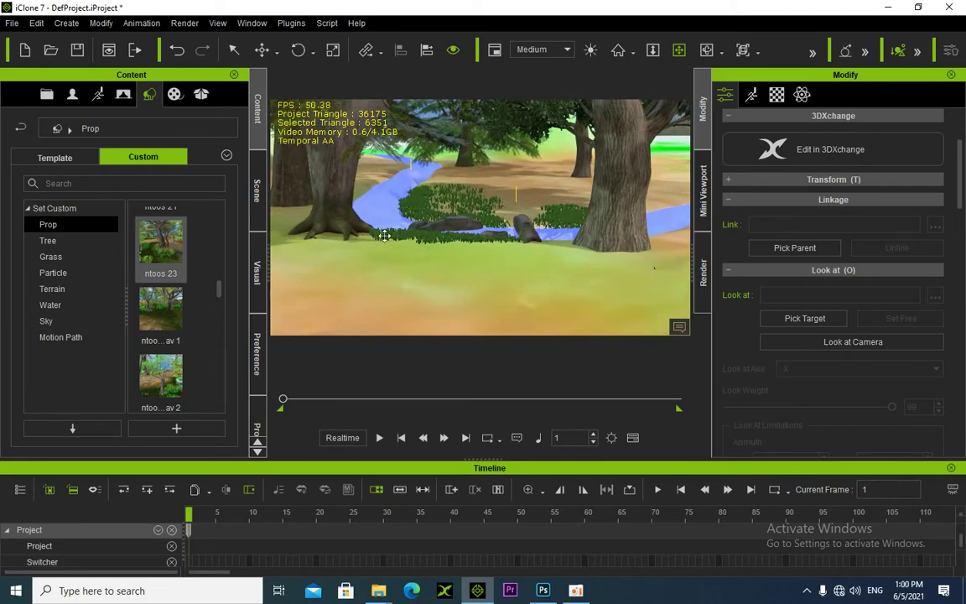
pyautogui.moveTo(154, 247); pyautogui.dragTo(590, 200)
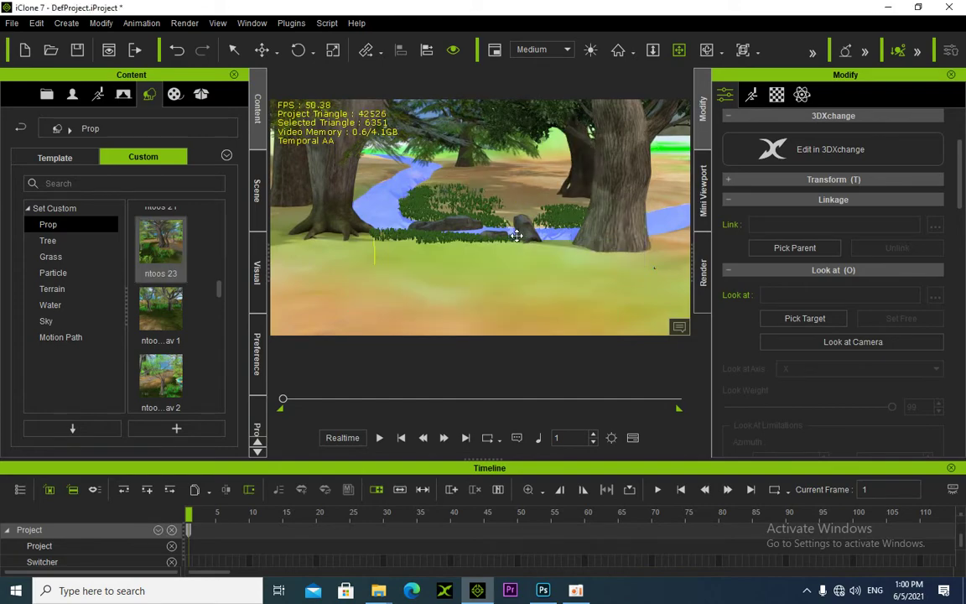
# Add the custom ntoos 19 tree to the far bank, behind the grass patch near the river bend
pyautogui.moveTo(496, 219); pyautogui.dragTo(553, 302, button='right')
pyautogui.moveTo(553, 303); pyautogui.dragTo(522, 312, button='middle')
pyautogui.moveTo(509, 272); pyautogui.dragTo(420, 291, button='middle')
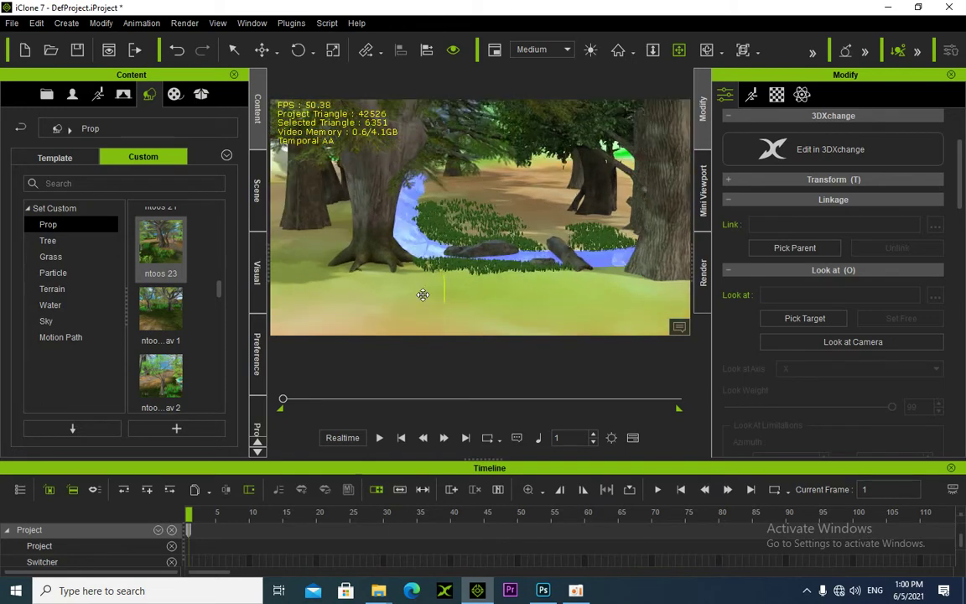
pyautogui.scroll(4, 159, 327)
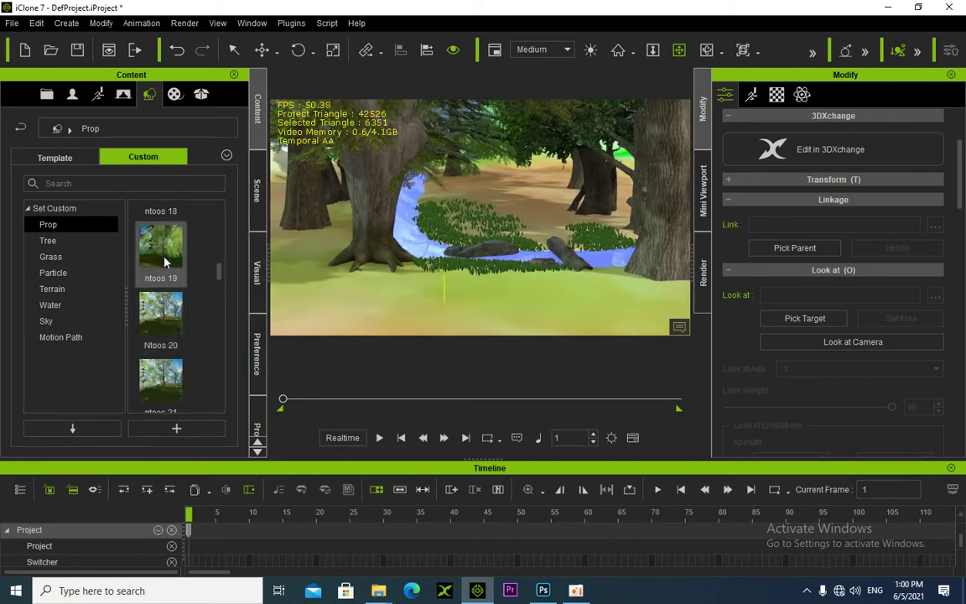
pyautogui.moveTo(161, 250); pyautogui.dragTo(446, 204)
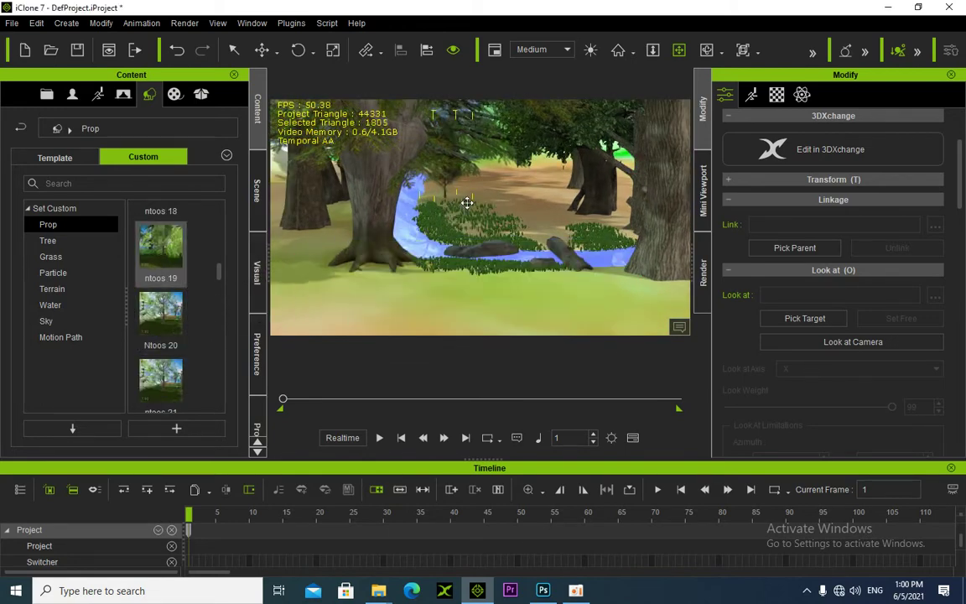
# Add three more ntoos 19 trees in a row along the far bank, continuing from the first one
pyautogui.moveTo(467, 204); pyautogui.dragTo(435, 255, button='middle')
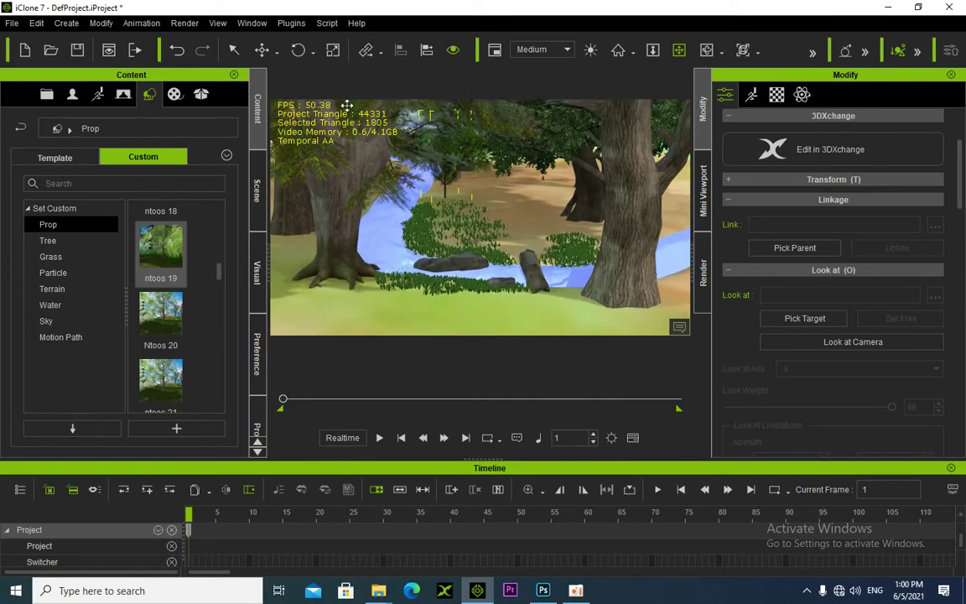
pyautogui.moveTo(334, 204)
pyautogui.mouseDown(button='right')
pyautogui.moveTo(521, 254)
pyautogui.moveTo(497, 244)
pyautogui.moveTo(626, 254)
pyautogui.mouseUp(button='right')
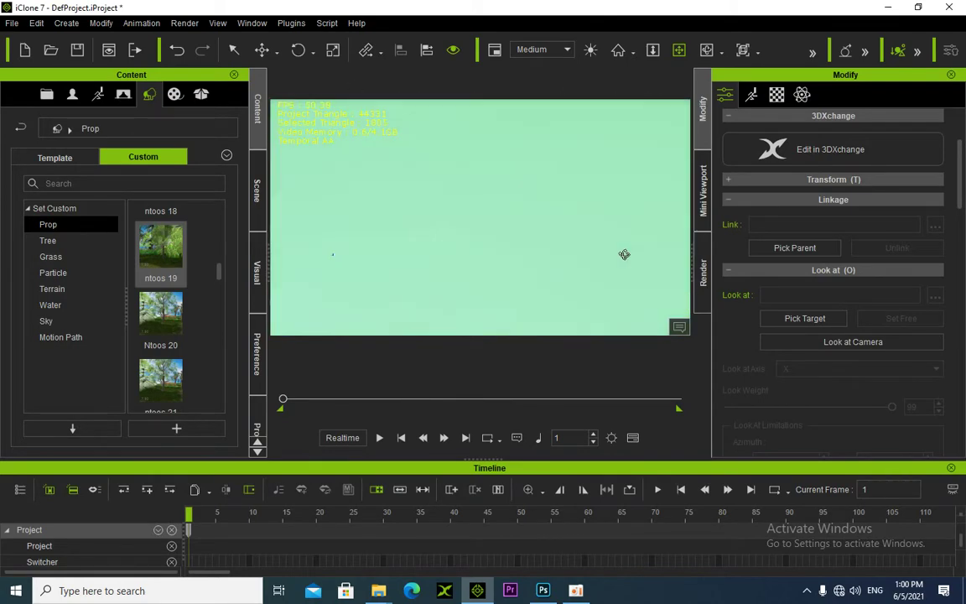
pyautogui.moveTo(455, 232); pyautogui.dragTo(517, 238, button='right')
pyautogui.moveTo(517, 237); pyautogui.dragTo(423, 218, button='middle')
pyautogui.moveTo(147, 233); pyautogui.dragTo(414, 238)
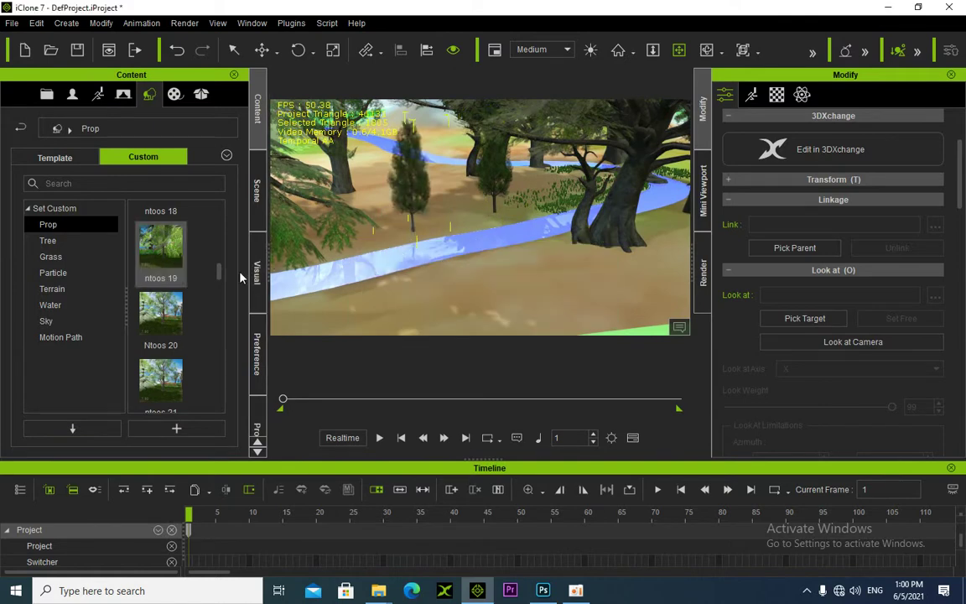
pyautogui.moveTo(165, 251); pyautogui.dragTo(466, 234)
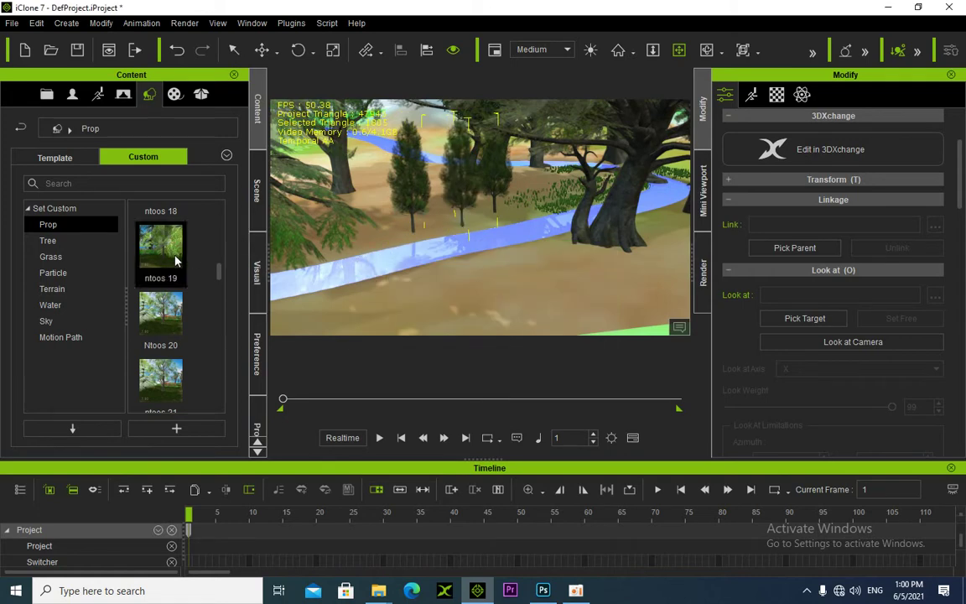
pyautogui.moveTo(177, 262); pyautogui.dragTo(386, 257)
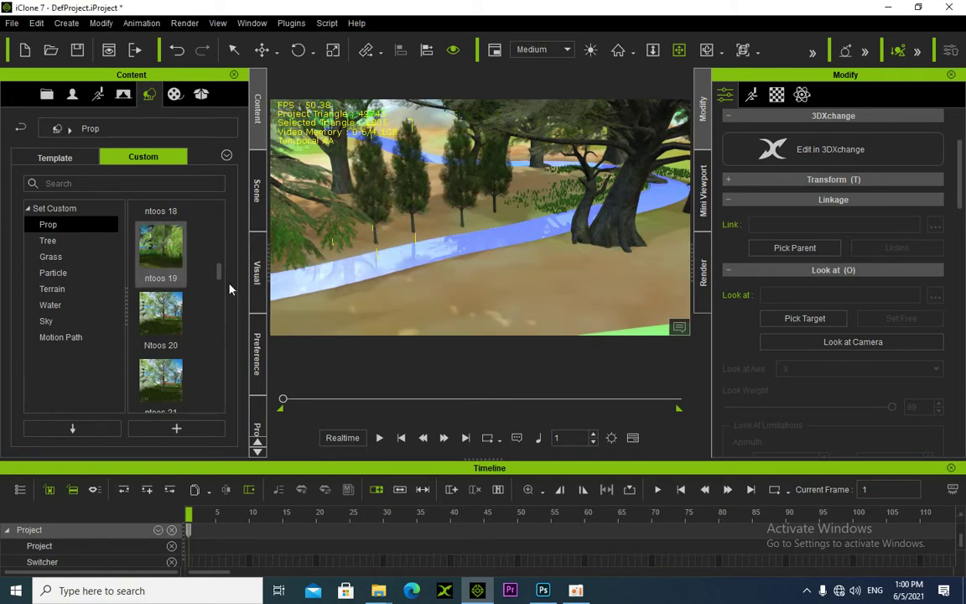
# Add the custom Ntoos 20 tree at the river's edge, at the end of the ntoos 19 row
pyautogui.moveTo(180, 312); pyautogui.dragTo(333, 264)
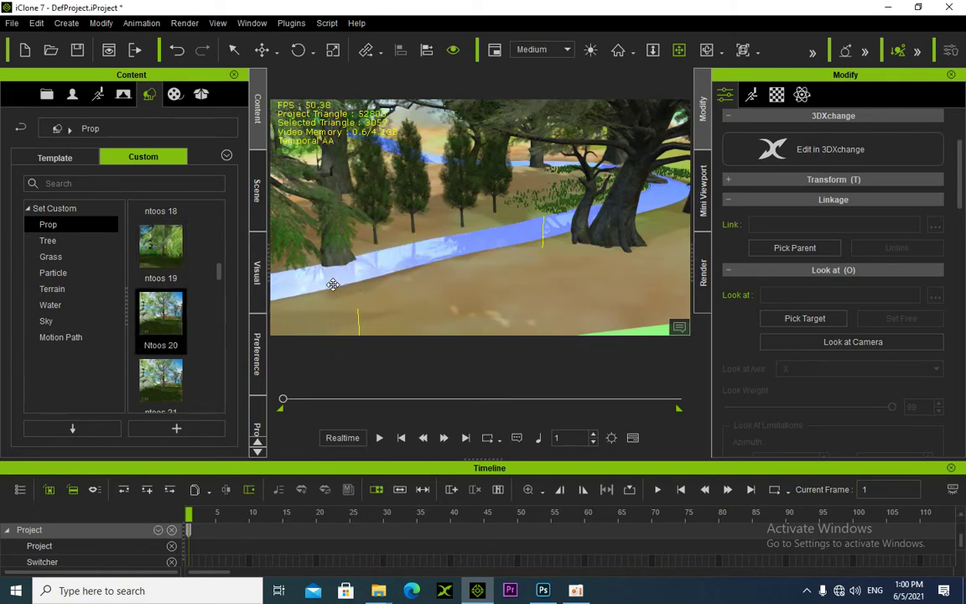
pyautogui.moveTo(339, 266); pyautogui.dragTo(379, 282, button='right')
pyautogui.moveTo(379, 282); pyautogui.dragTo(438, 198)
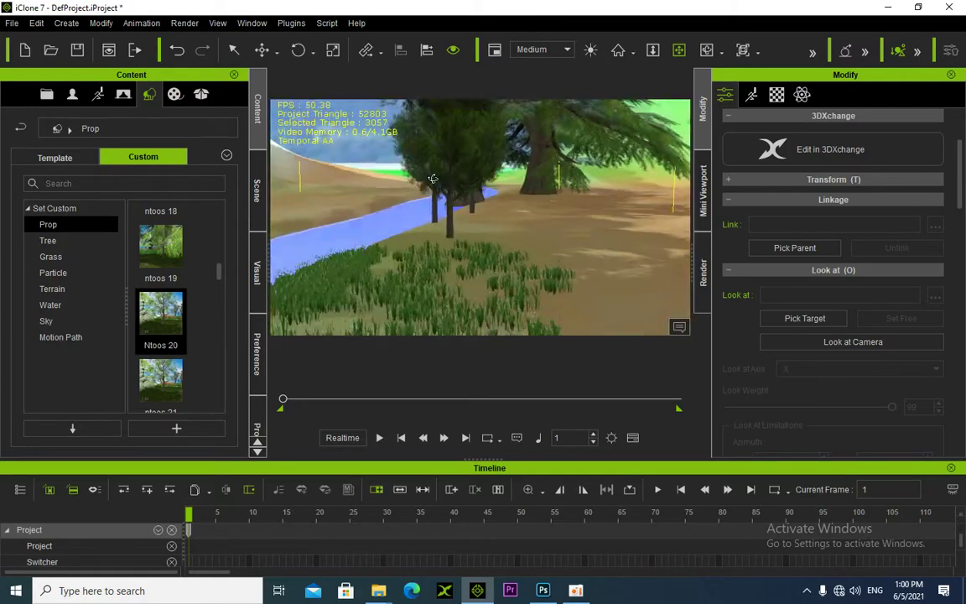
pyautogui.moveTo(438, 198); pyautogui.dragTo(520, 236, button='right')
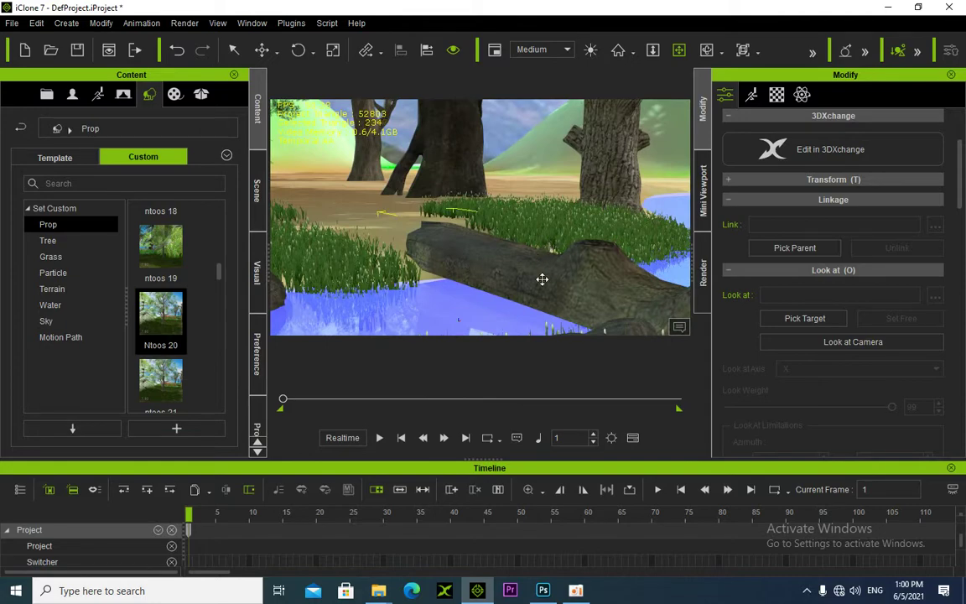
pyautogui.moveTo(542, 280); pyautogui.dragTo(422, 312, button='right')
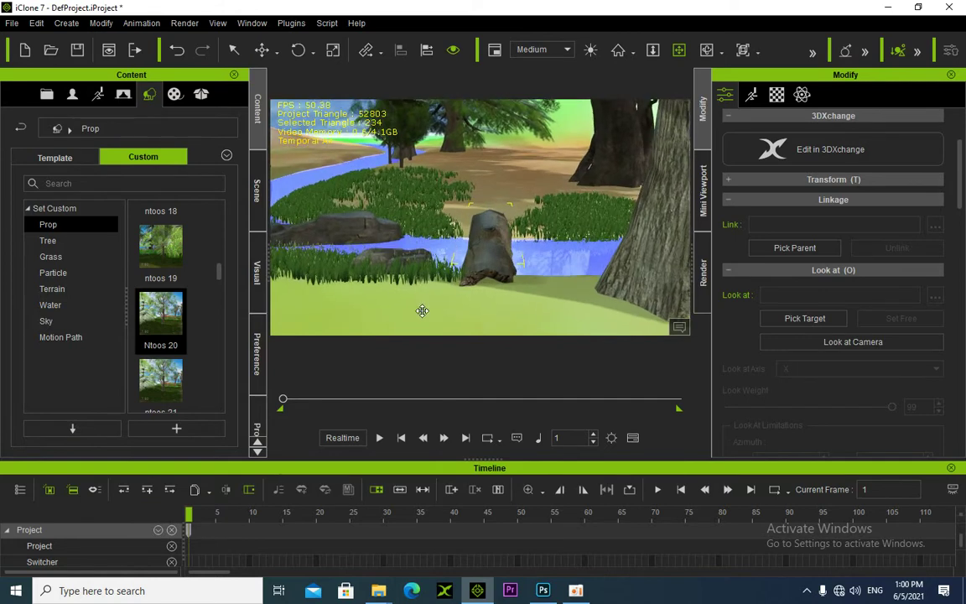
# Browse the template rock props, including the Fantasy sets, and open the Nature G 01 set
pyautogui.click(62, 156)
pyautogui.click(47, 240)
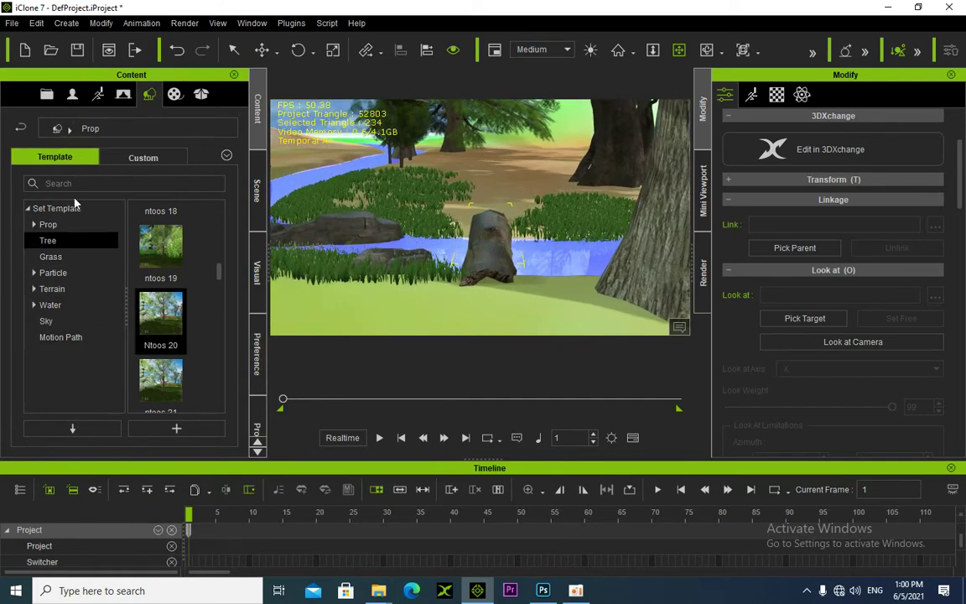
pyautogui.click(33, 224)
pyautogui.scroll(-2, 65, 313)
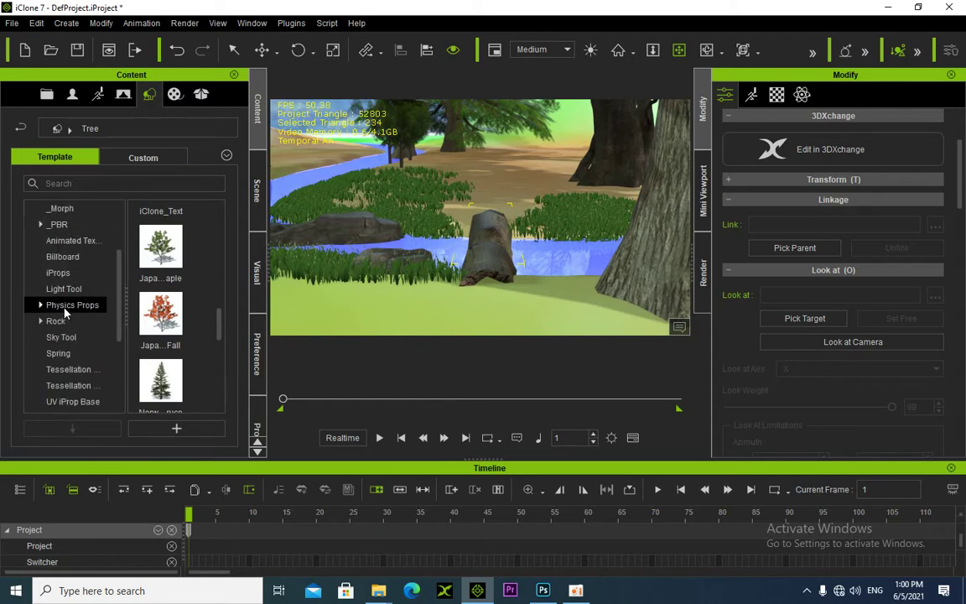
pyautogui.click(41, 322)
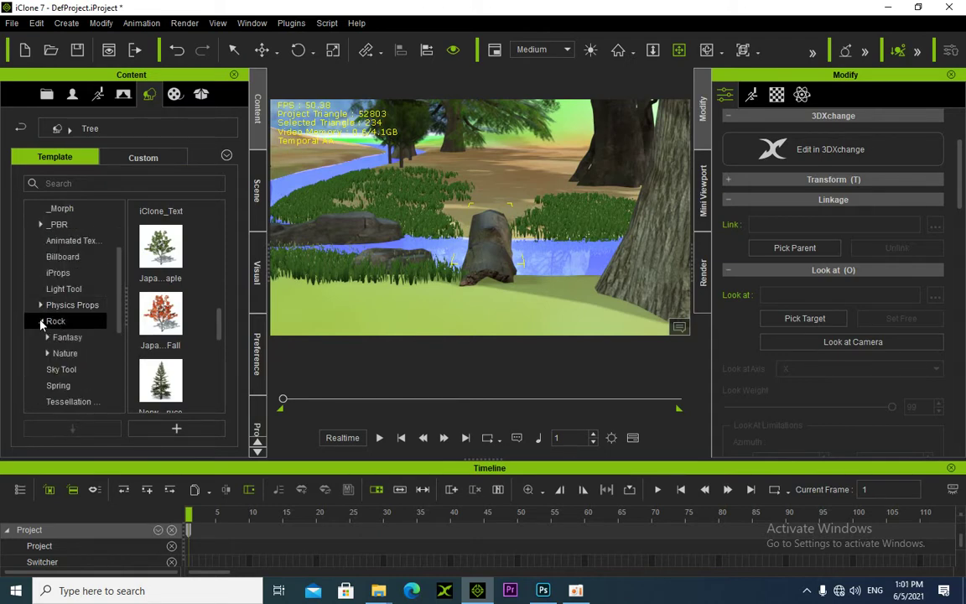
pyautogui.click(60, 338)
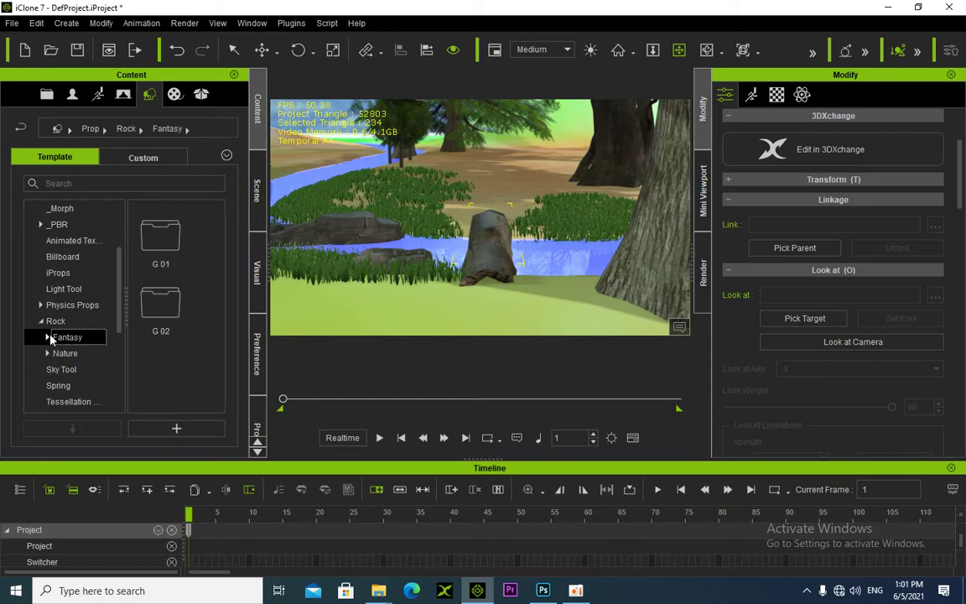
pyautogui.click(47, 338)
pyautogui.click(67, 354)
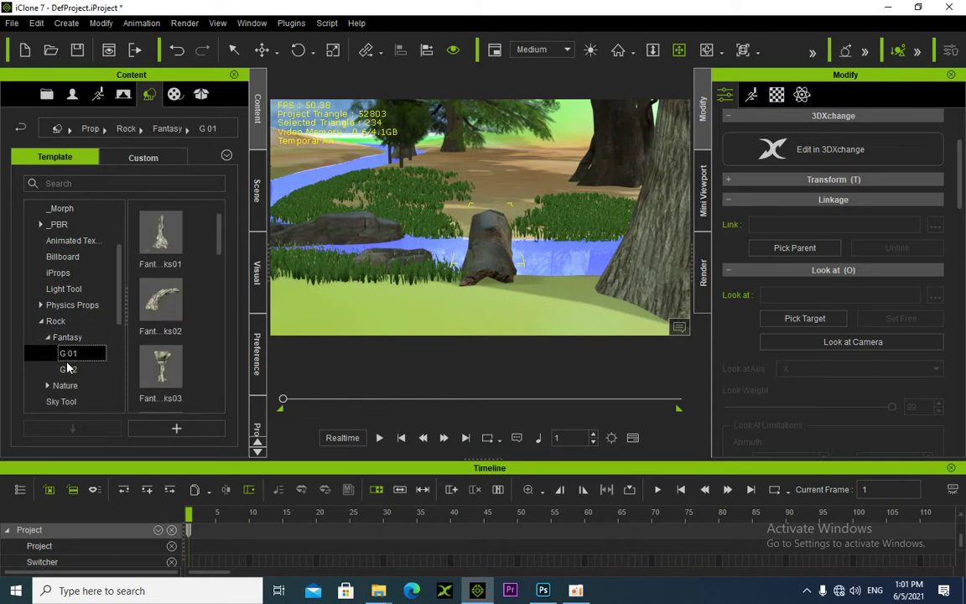
pyautogui.scroll(-2, 99, 303)
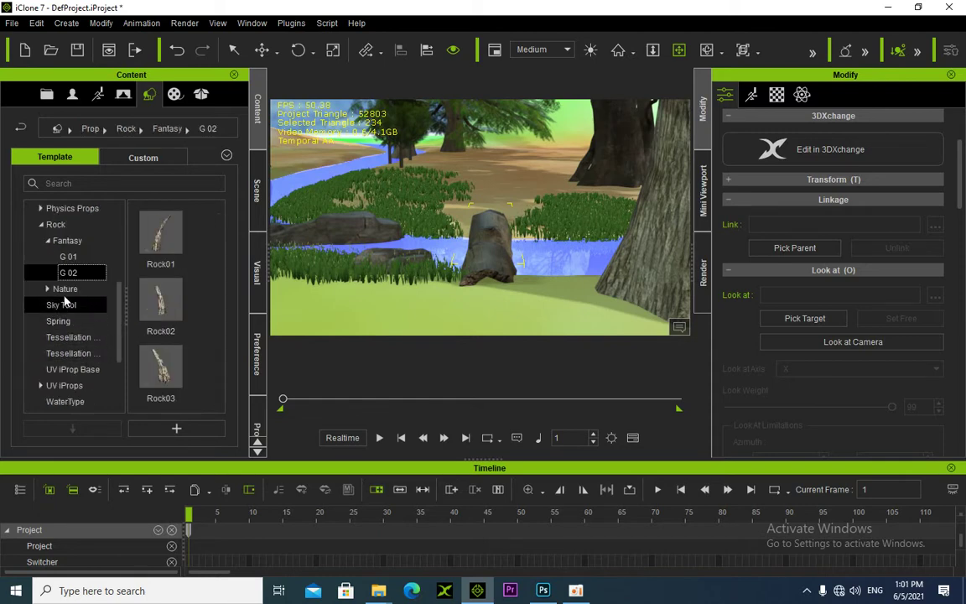
pyautogui.click(48, 289)
pyautogui.click(60, 307)
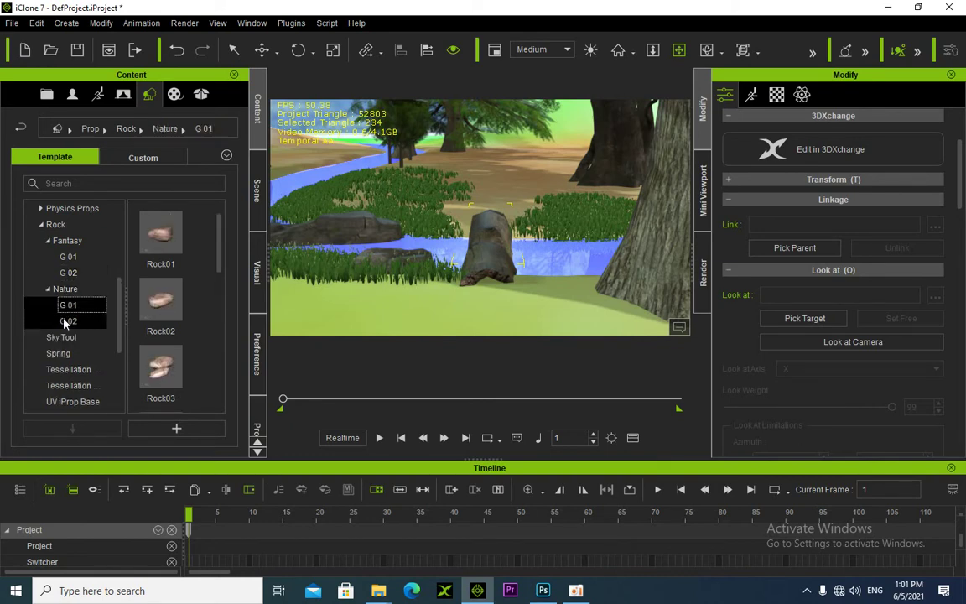
# Place three Rock03 props around the log, one in the river and two on the near bank, and a Rock02 by the far grass
pyautogui.moveTo(174, 367); pyautogui.dragTo(442, 243)
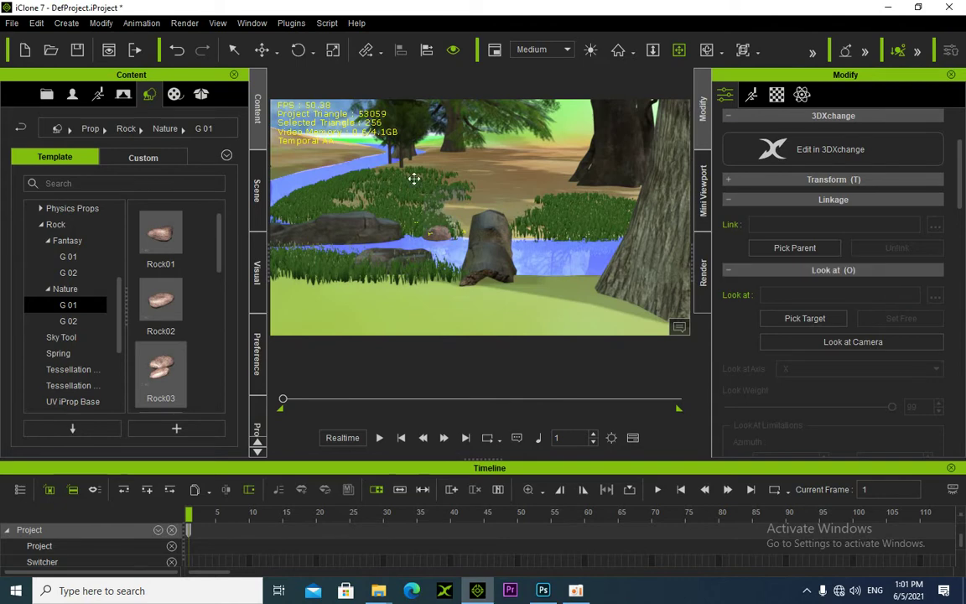
pyautogui.moveTo(160, 367); pyautogui.dragTo(425, 303)
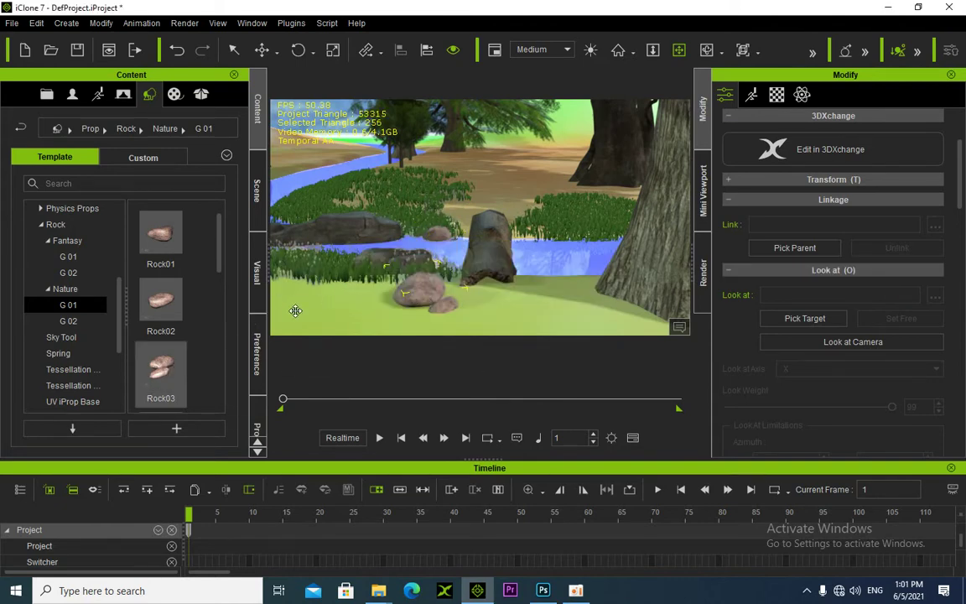
pyautogui.moveTo(157, 365); pyautogui.dragTo(548, 286)
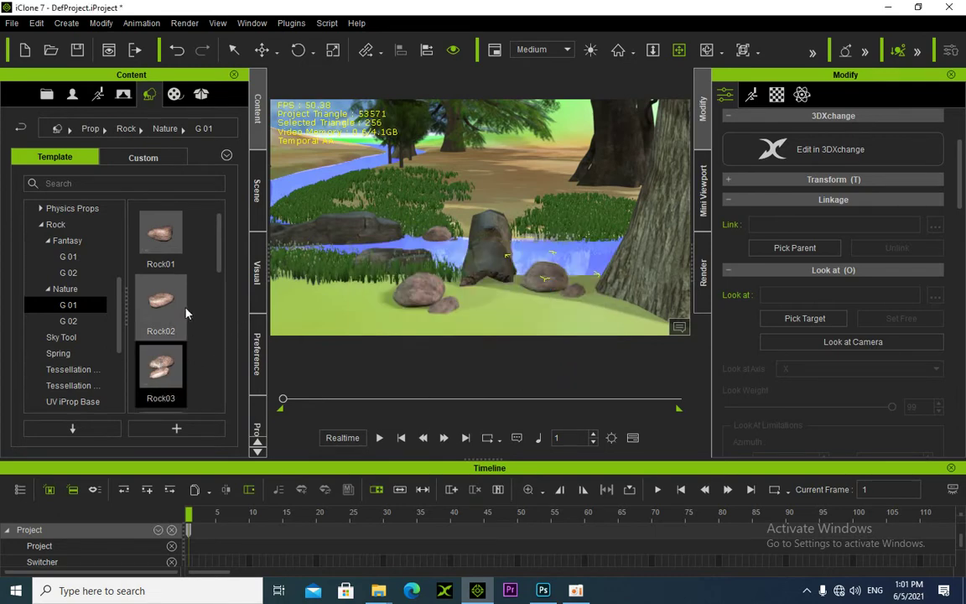
pyautogui.moveTo(185, 313); pyautogui.dragTo(550, 241)
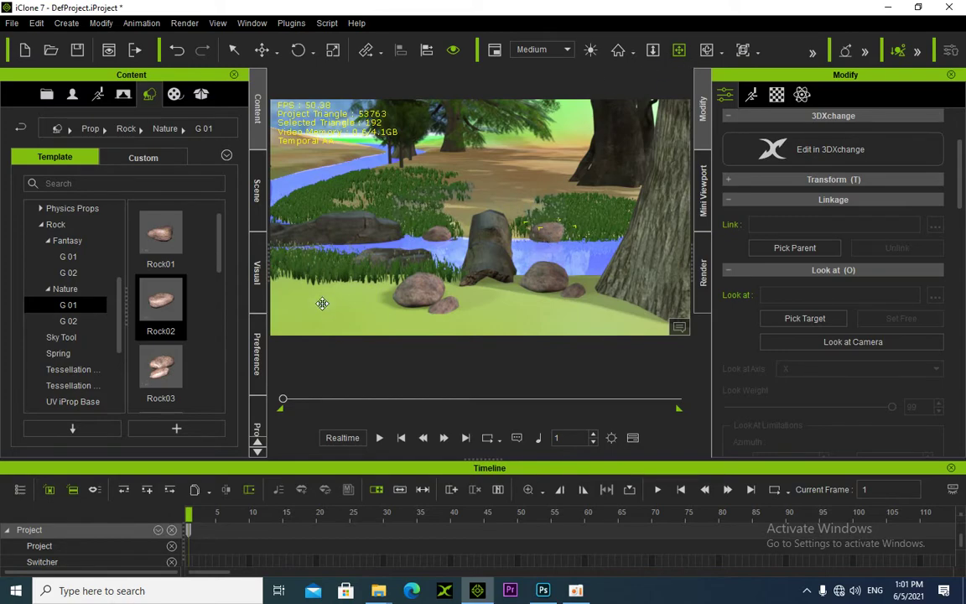
# Add another Rock03 at the water's edge, beyond the near-bank rocks beside the log, and scale it up
pyautogui.moveTo(322, 303); pyautogui.dragTo(476, 320, button='right')
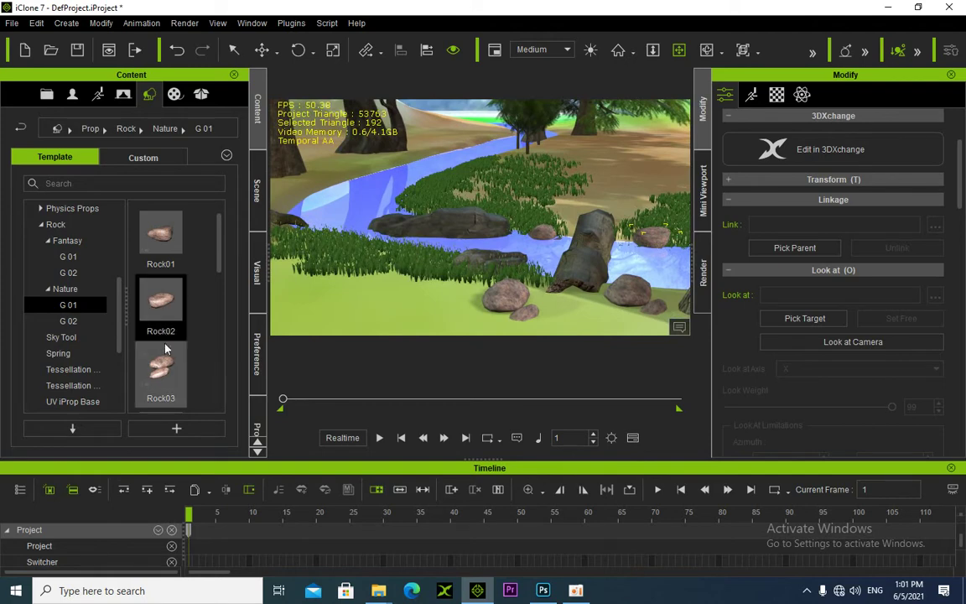
pyautogui.moveTo(165, 349); pyautogui.dragTo(668, 292)
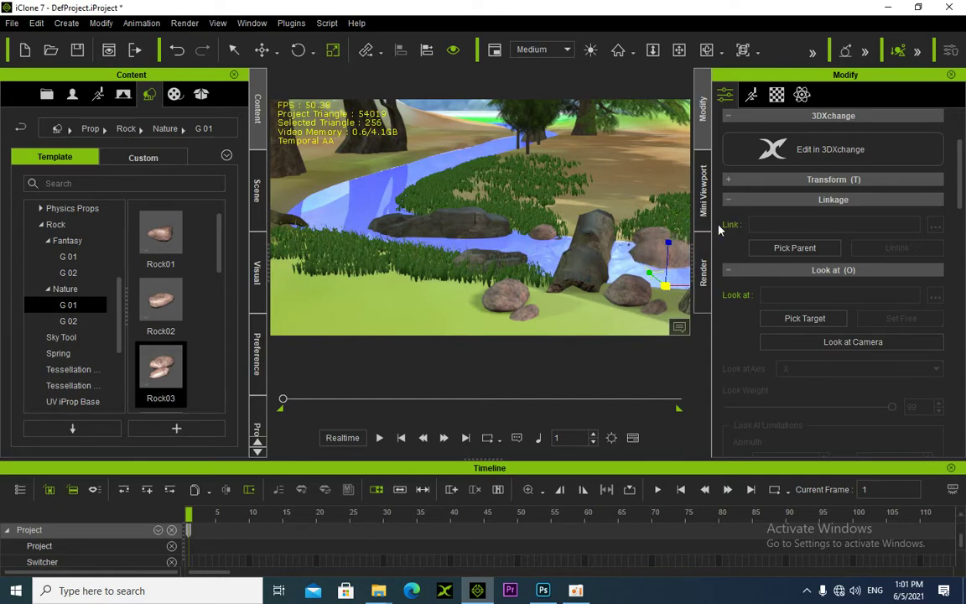
pyautogui.moveTo(470, 224); pyautogui.dragTo(545, 264, button='right')
pyautogui.moveTo(332, 277); pyautogui.dragTo(319, 294, button='right')
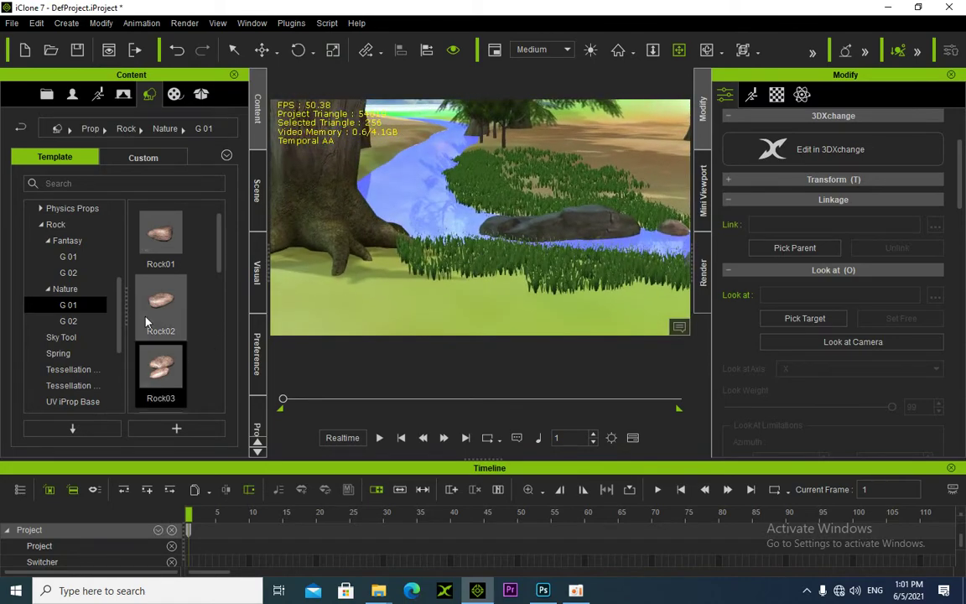
# Place a Rock01 and a Rock02 along the edge of the far grassy bank, just upstream of the long dark river rock
pyautogui.moveTo(160, 235); pyautogui.dragTo(472, 223)
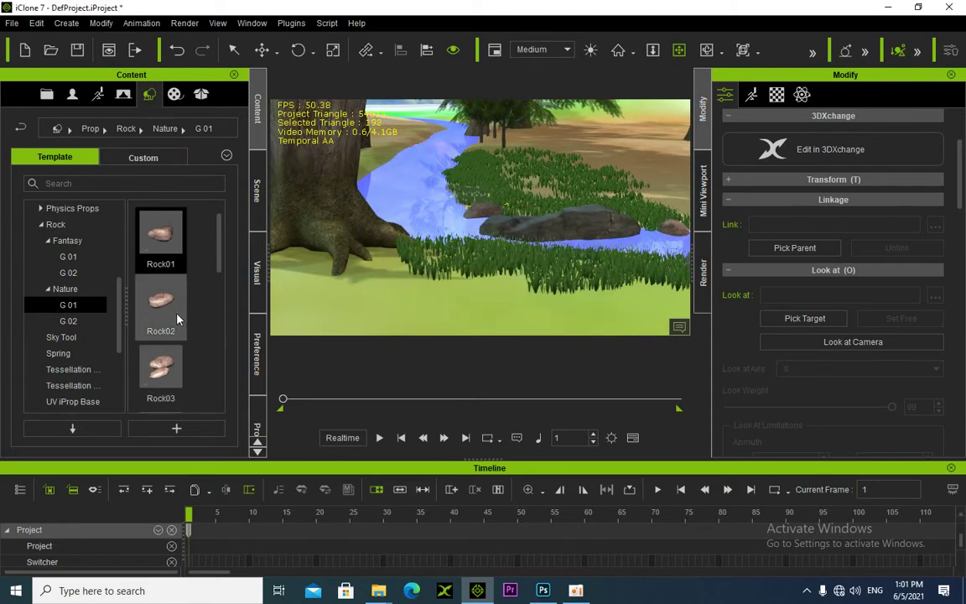
pyautogui.moveTo(177, 317); pyautogui.dragTo(460, 206)
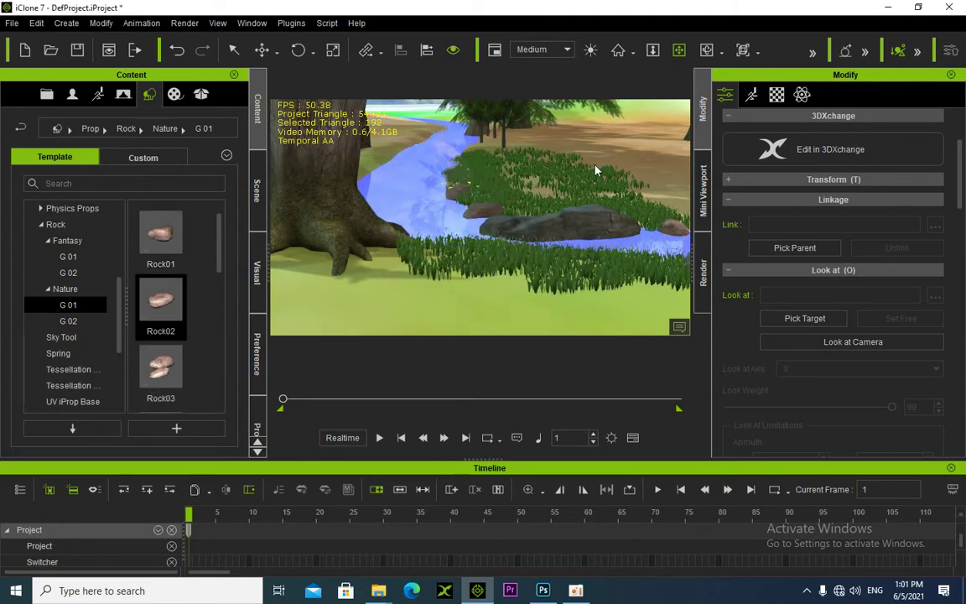
# Place three Rock02 props in a row along the opposite bank, from the large tree's roots upstream along the water's edge
pyautogui.moveTo(561, 185); pyautogui.dragTo(527, 202, button='right')
pyautogui.moveTo(496, 209); pyautogui.dragTo(517, 213, button='middle')
pyautogui.moveTo(583, 193); pyautogui.dragTo(484, 226, button='right')
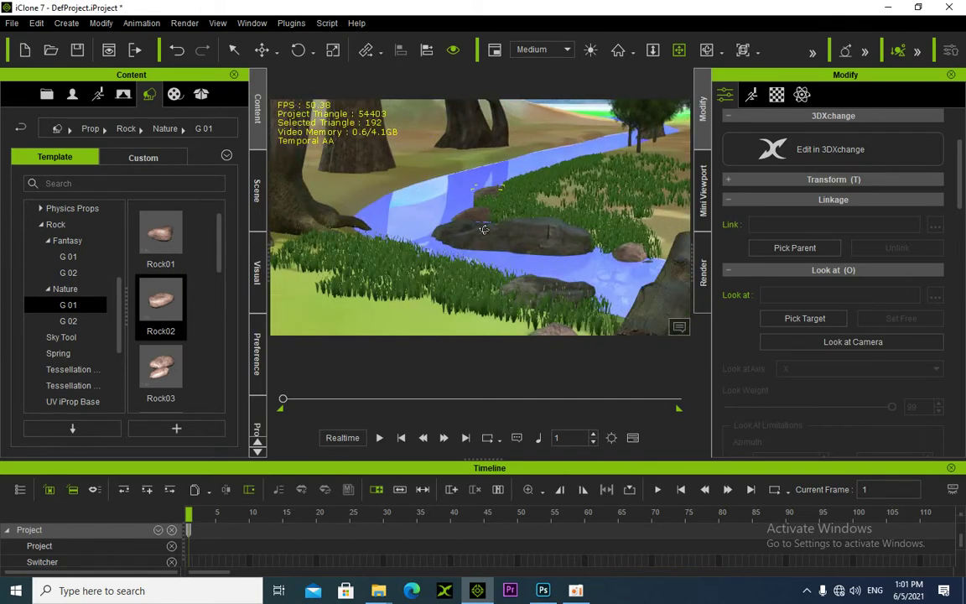
pyautogui.moveTo(483, 226); pyautogui.dragTo(499, 227, button='middle')
pyautogui.moveTo(167, 304); pyautogui.dragTo(445, 205)
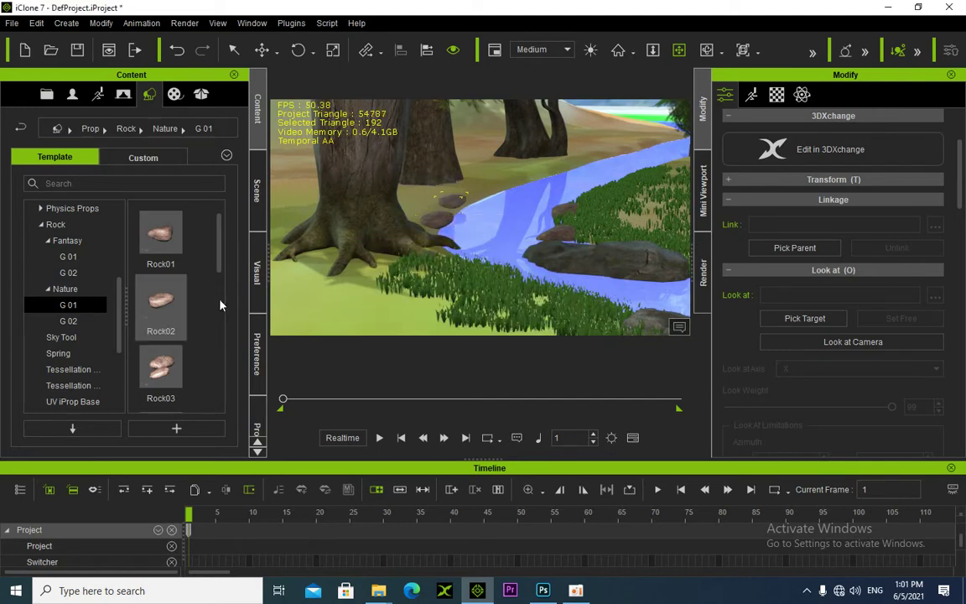
pyautogui.moveTo(175, 317); pyautogui.dragTo(487, 200)
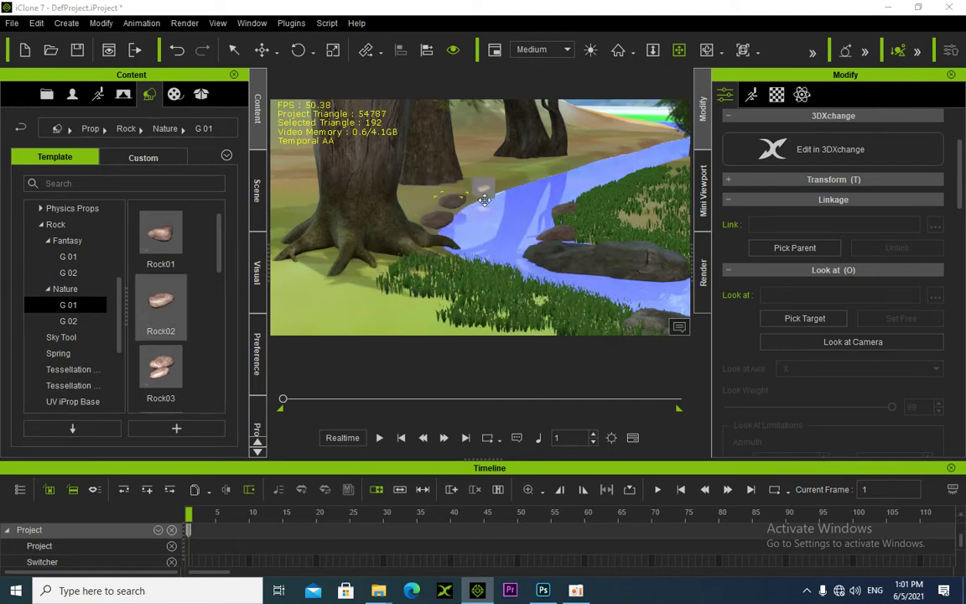
# Add another Rock02 in the river between the large tree's roots and the long dark rock, scale it up and reposition it
pyautogui.moveTo(437, 225); pyautogui.dragTo(394, 226, button='right')
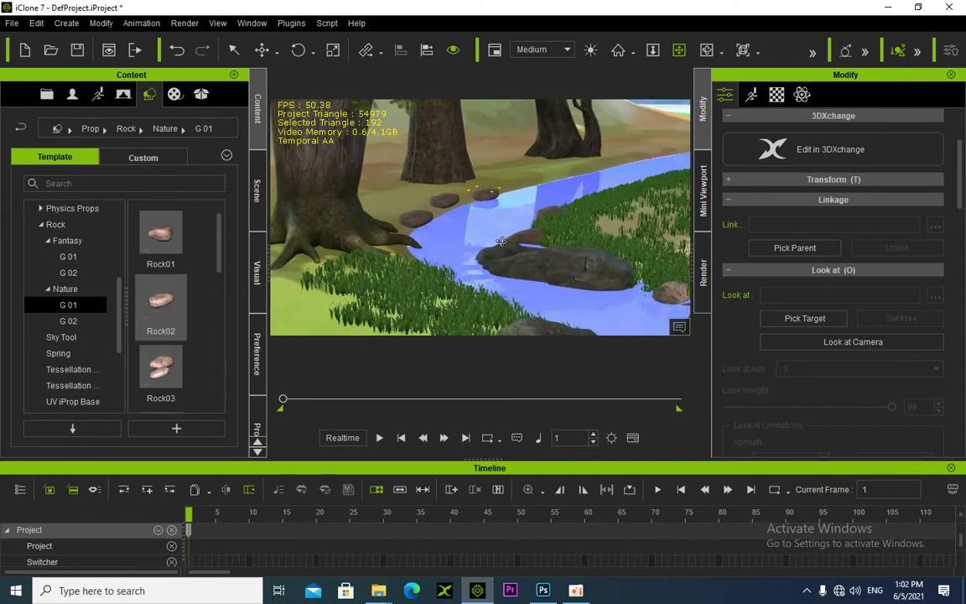
pyautogui.moveTo(166, 330); pyautogui.dragTo(460, 256)
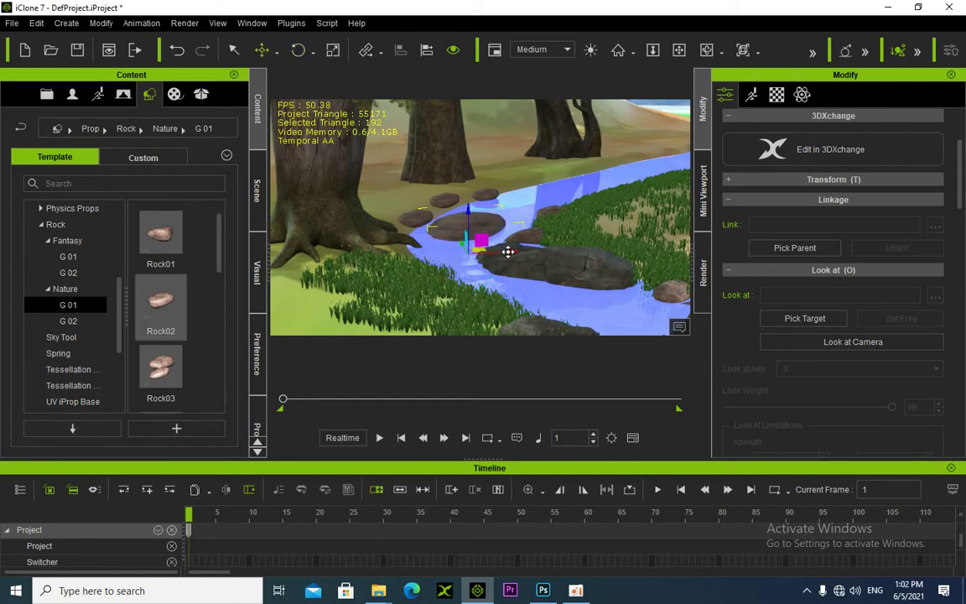
pyautogui.moveTo(513, 232); pyautogui.dragTo(495, 203, button='right')
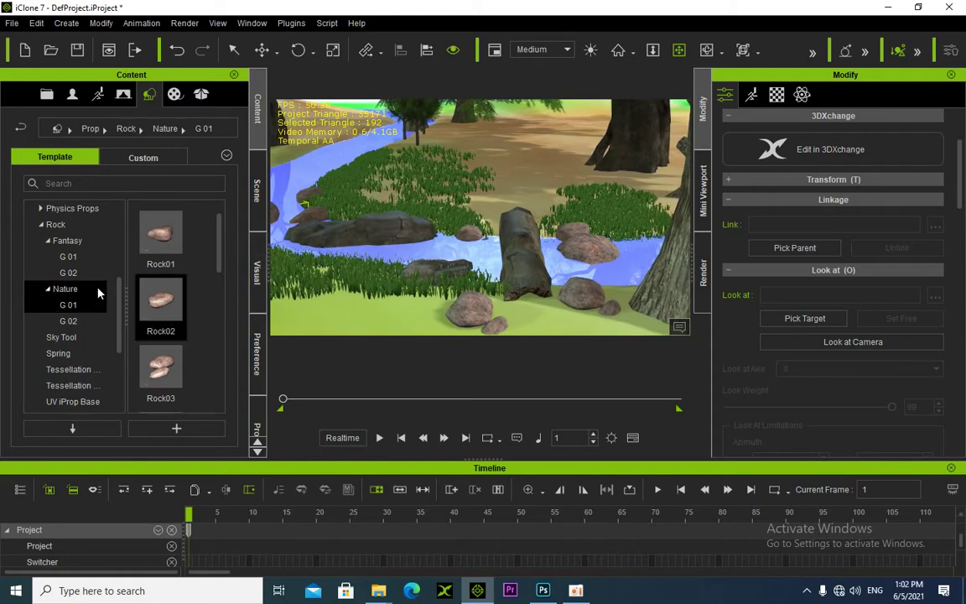
pyautogui.click(76, 305)
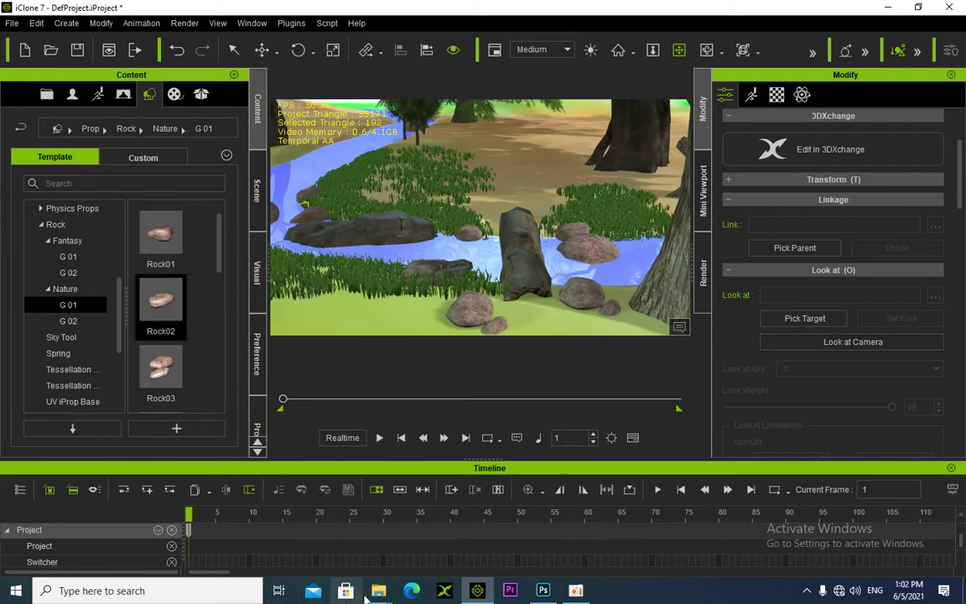
# Switch to File Explorer and open the inner 002-ntoos tree folder under Xyoob Ntoo
pyautogui.moveTo(382, 596)
pyautogui.moveTo(799, 546)
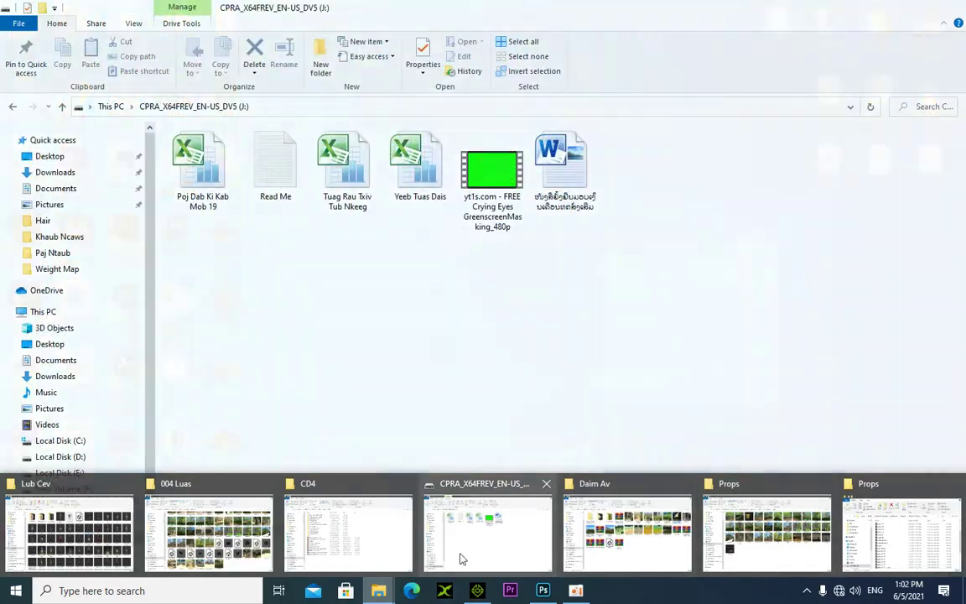
pyautogui.moveTo(235, 520)
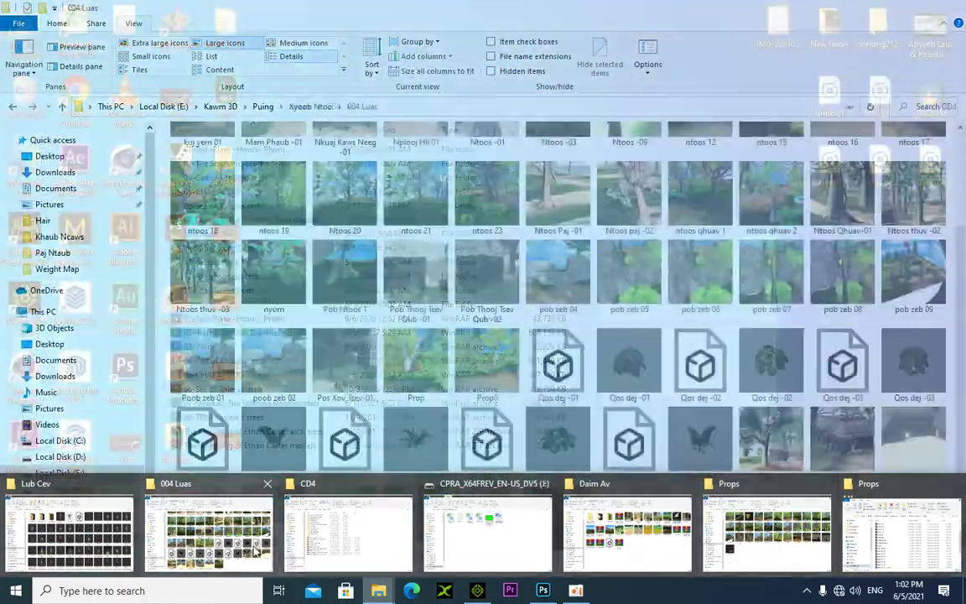
pyautogui.click(256, 549)
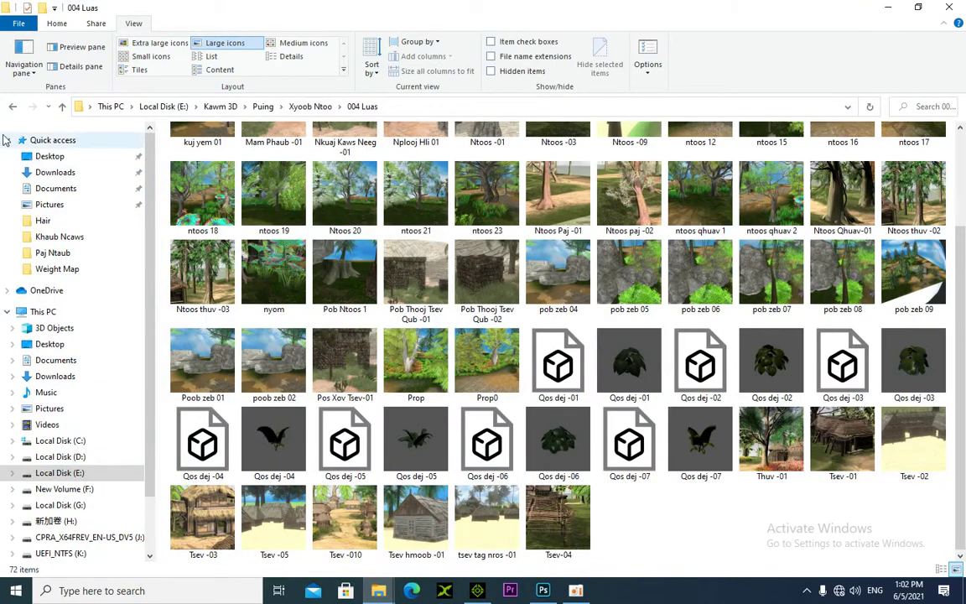
pyautogui.click(11, 107)
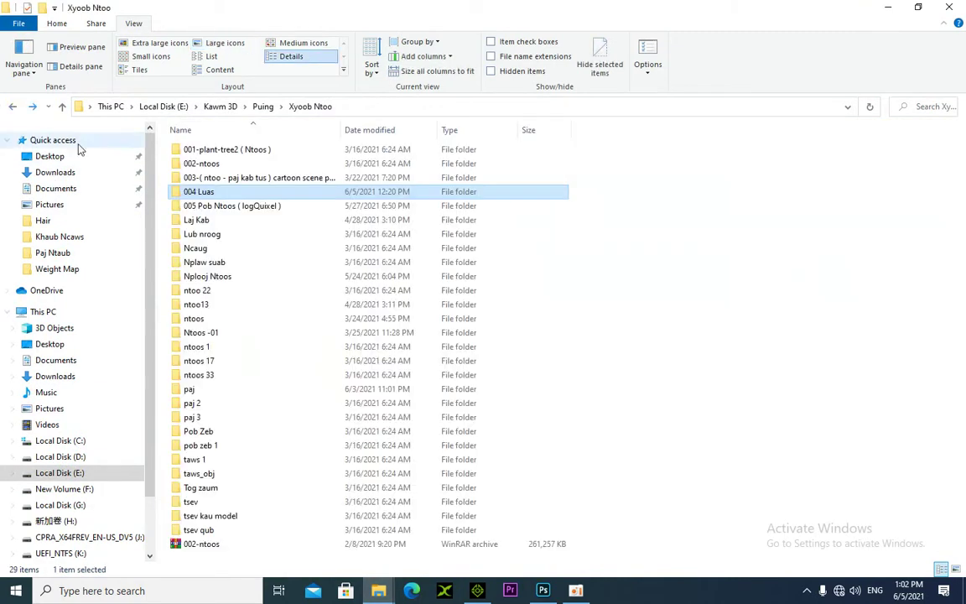
pyautogui.click(213, 165)
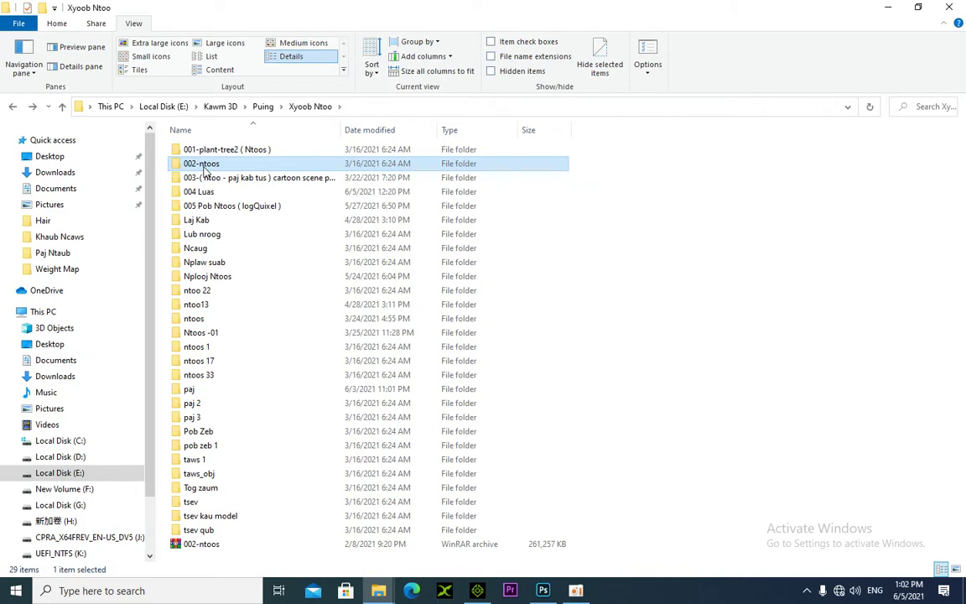
pyautogui.doubleClick(203, 165)
pyautogui.click(587, 10)
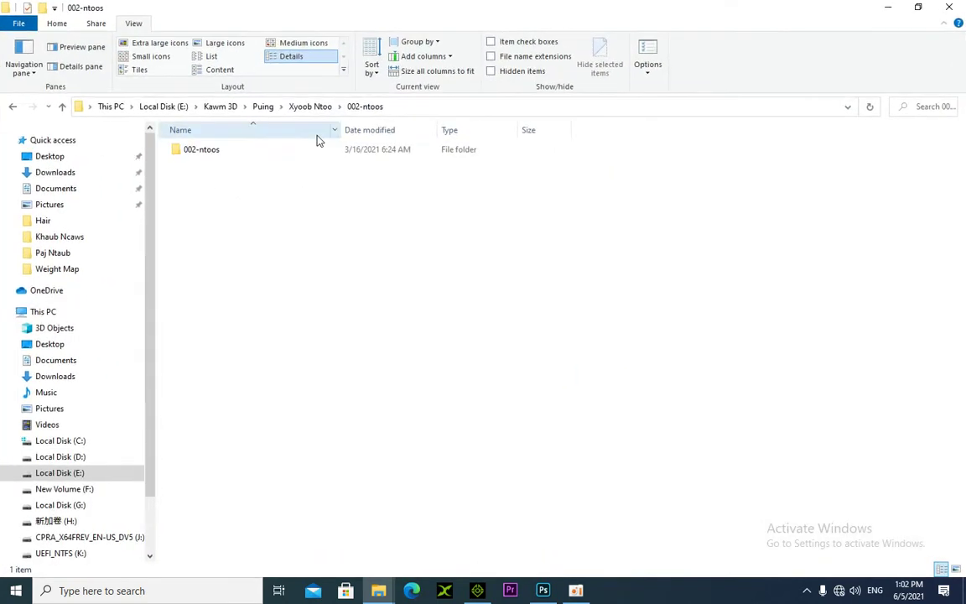
pyautogui.doubleClick(219, 153)
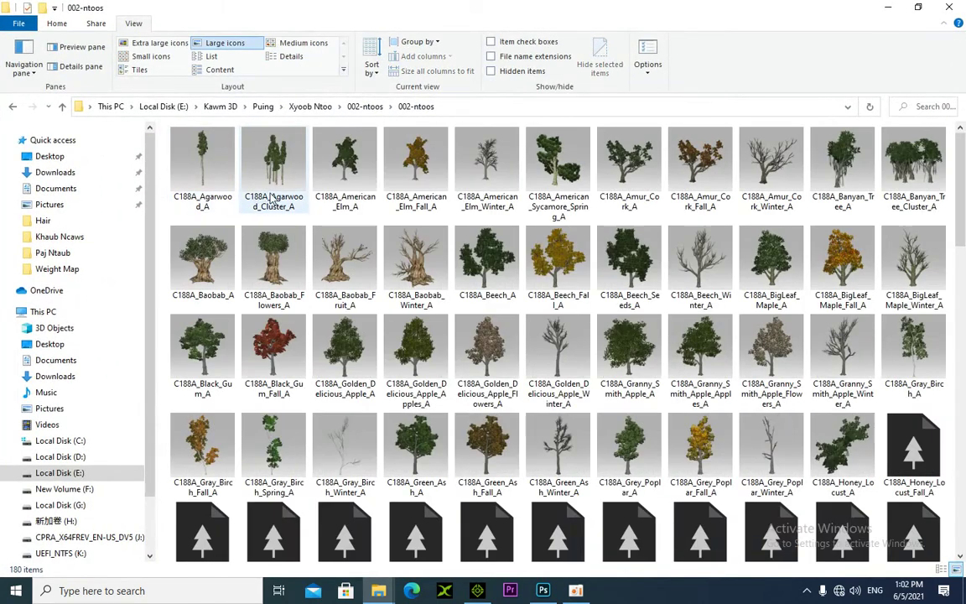
# Add the C188A_Umbrella_Thorn_Flowers_A tree to the iClone scene on the grass behind the long dark rock and scale it up
pyautogui.scroll(-6, 486, 243)
pyautogui.scroll(-6, 493, 243)
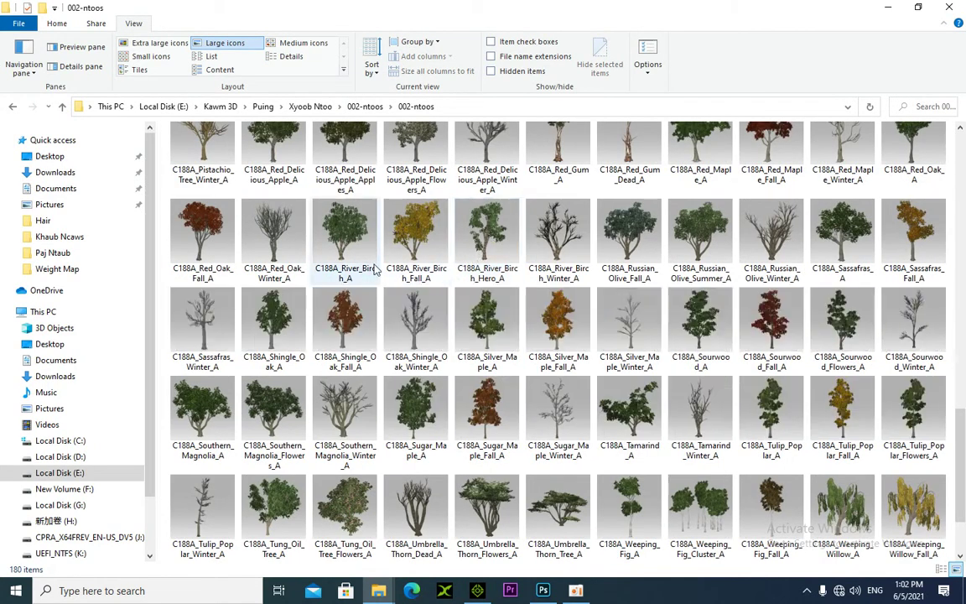
pyautogui.scroll(-2, 493, 326)
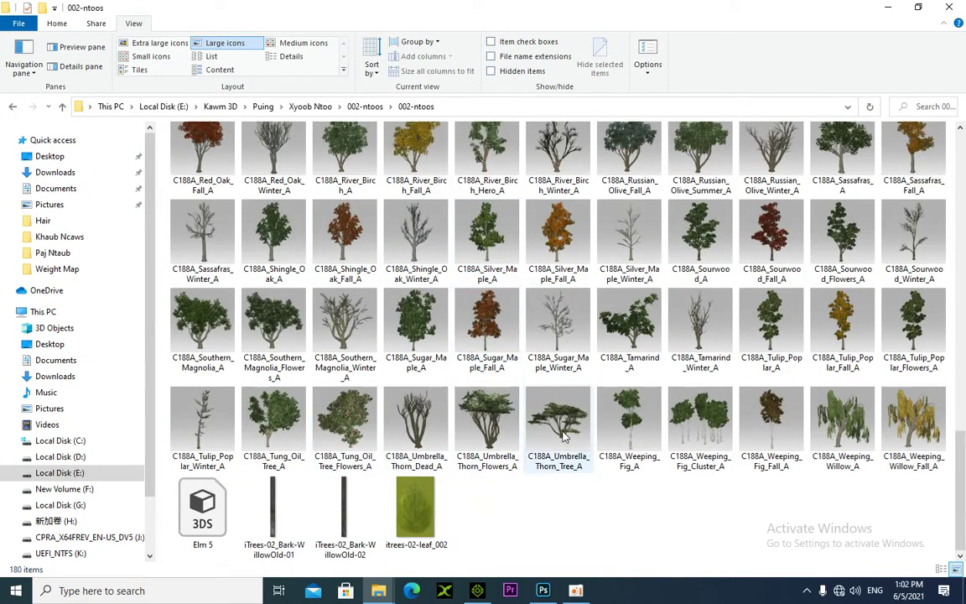
pyautogui.moveTo(491, 425); pyautogui.dragTo(433, 194)
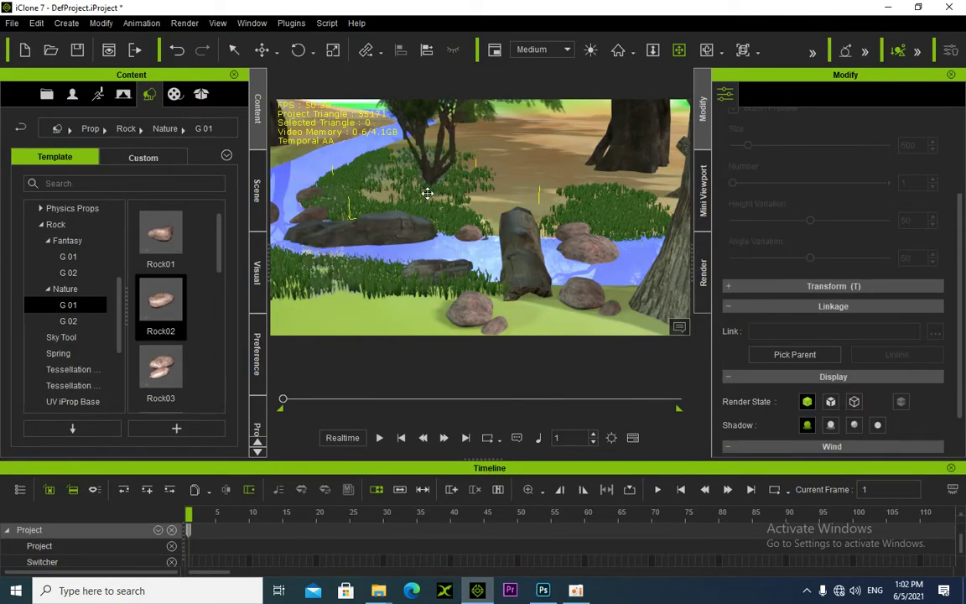
pyautogui.moveTo(428, 194); pyautogui.dragTo(434, 171, button='right')
pyautogui.moveTo(435, 172); pyautogui.dragTo(446, 204, button='middle')
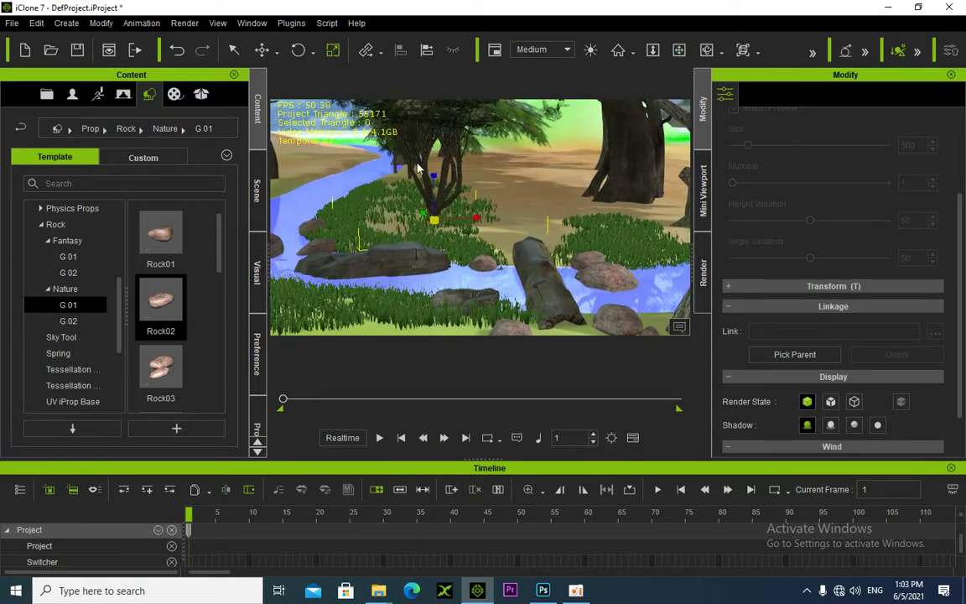
pyautogui.moveTo(436, 218); pyautogui.dragTo(459, 159)
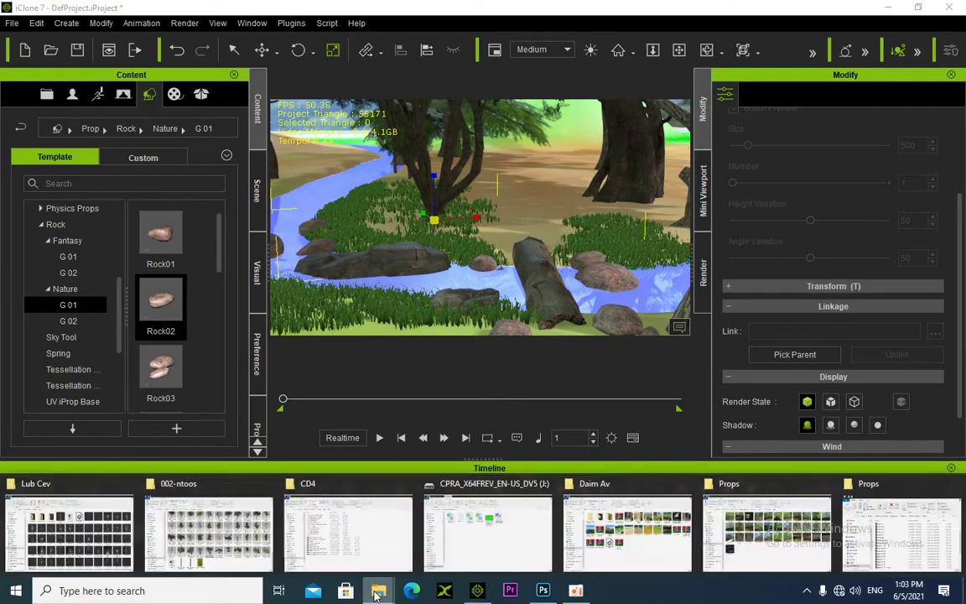
# Add the C188A_Banyan_Tree_Cluster_A from the 002-ntoos folder to the iClone scene and move it to the distant bank across the river
pyautogui.click(193, 533)
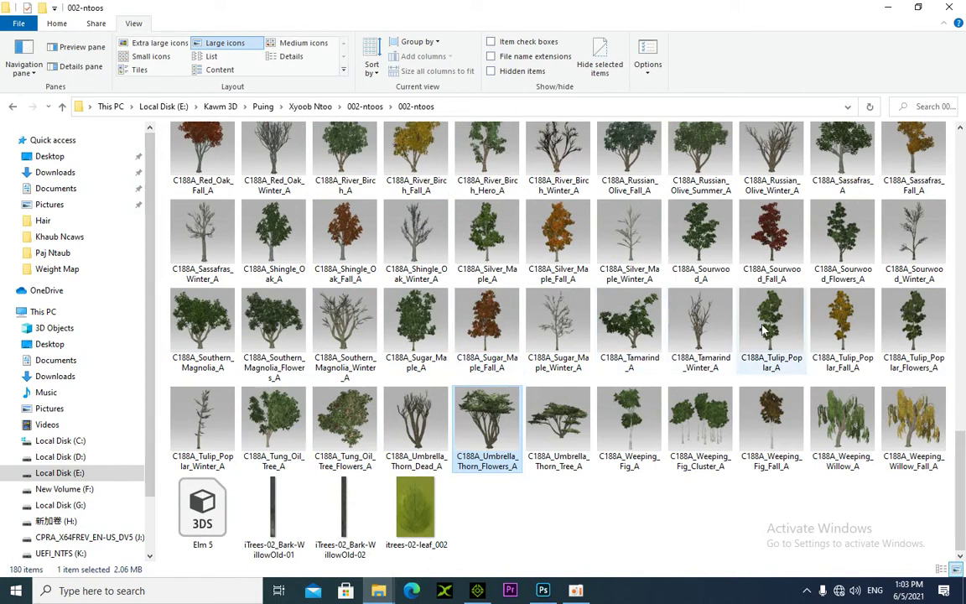
pyautogui.scroll(2, 687, 312)
pyautogui.click(560, 252)
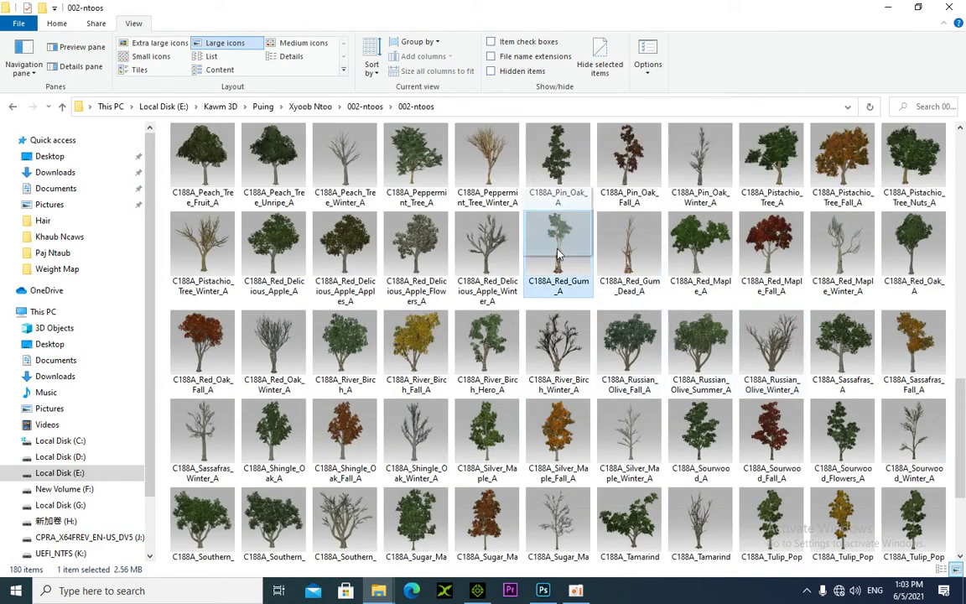
pyautogui.scroll(3, 495, 277)
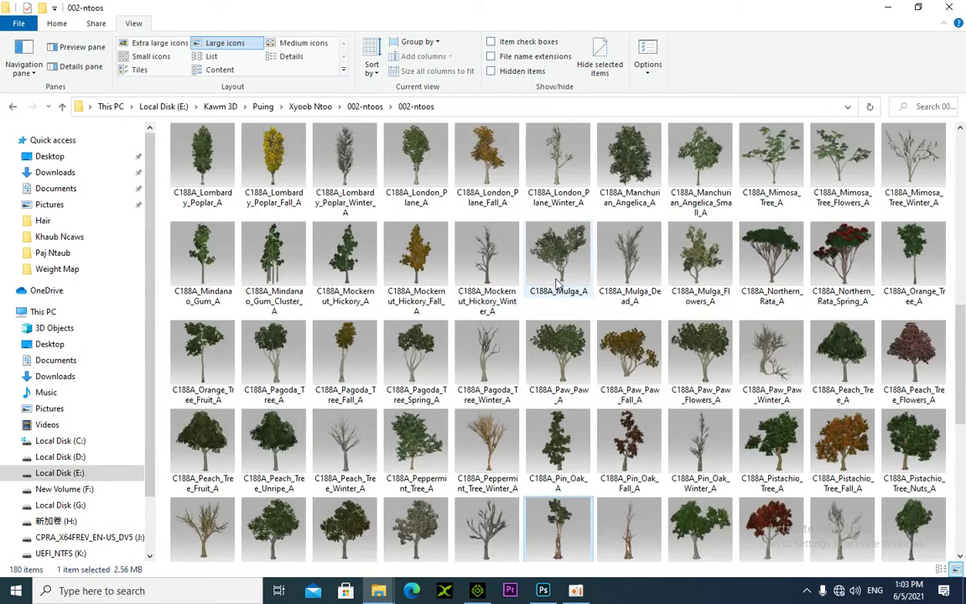
pyautogui.scroll(8, 520, 282)
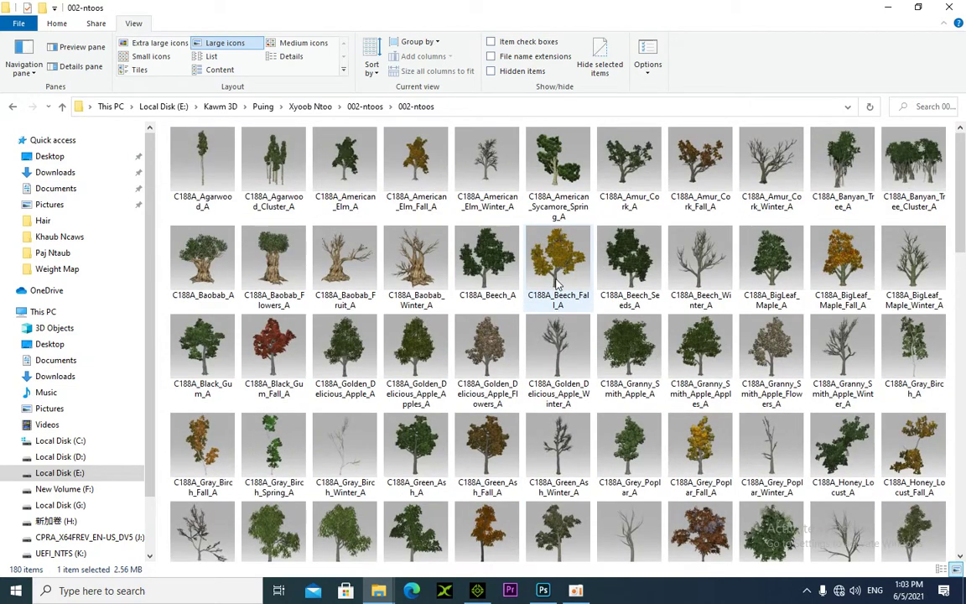
pyautogui.moveTo(914, 163); pyautogui.dragTo(574, 202)
pyautogui.moveTo(575, 159); pyautogui.dragTo(319, 173)
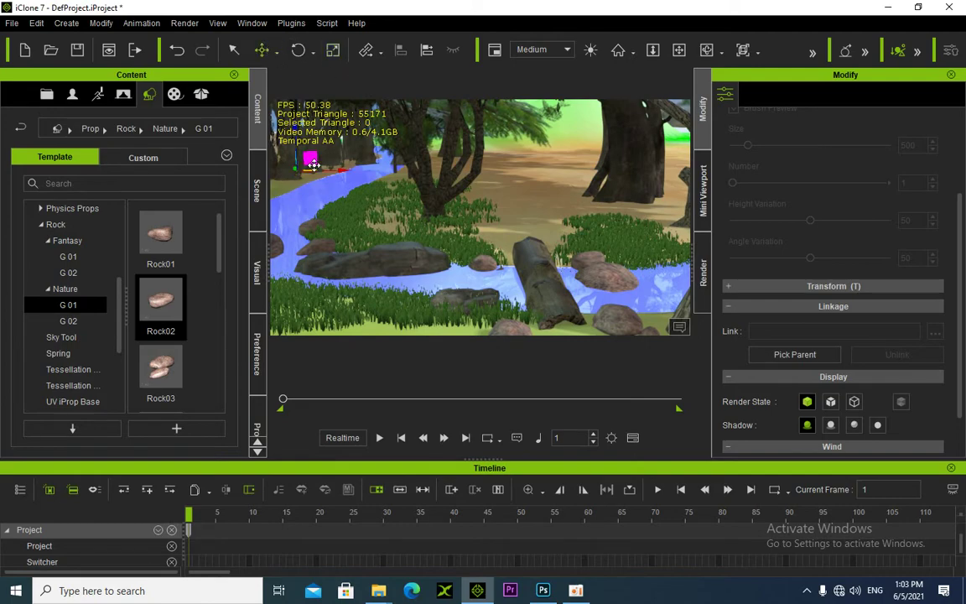
pyautogui.moveTo(344, 172); pyautogui.dragTo(324, 170)
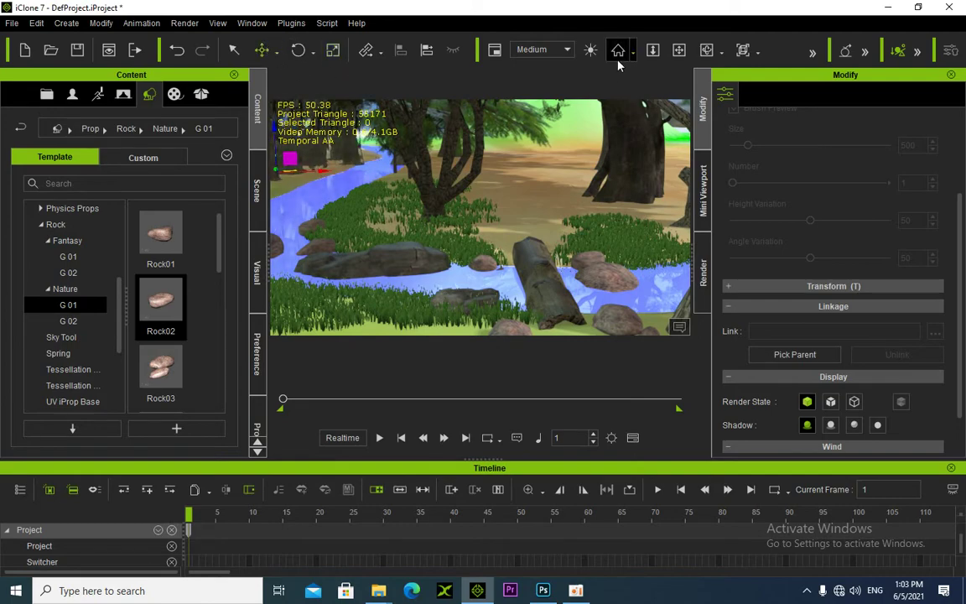
# Switch to File Explorer and open the Shrubs & Flowers folder inside 001-plant-tree2 ( Ntoos ) > Ntoo-Nyom-paj
pyautogui.moveTo(579, 172); pyautogui.dragTo(552, 173, button='right')
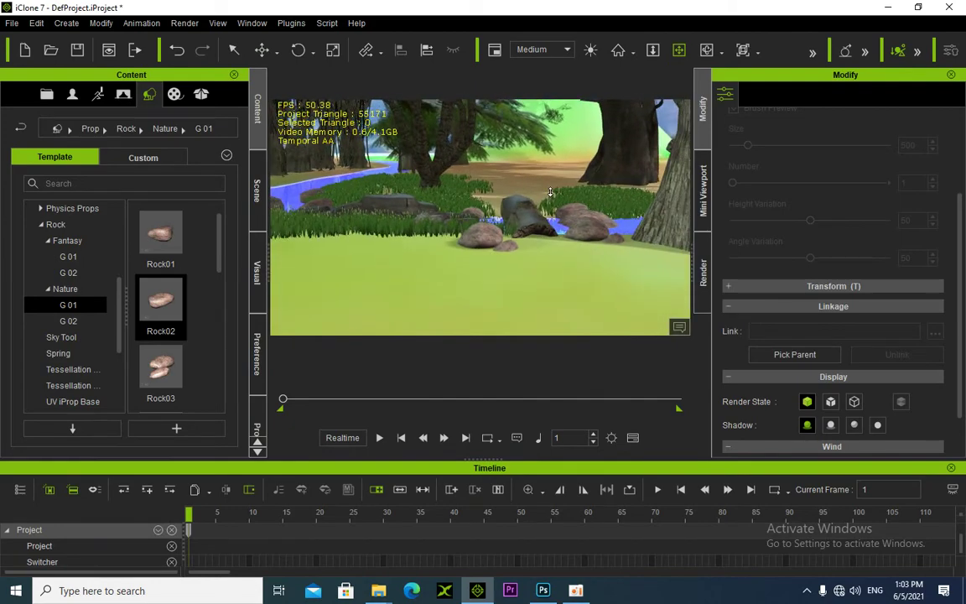
pyautogui.moveTo(582, 237); pyautogui.dragTo(504, 220, button='middle')
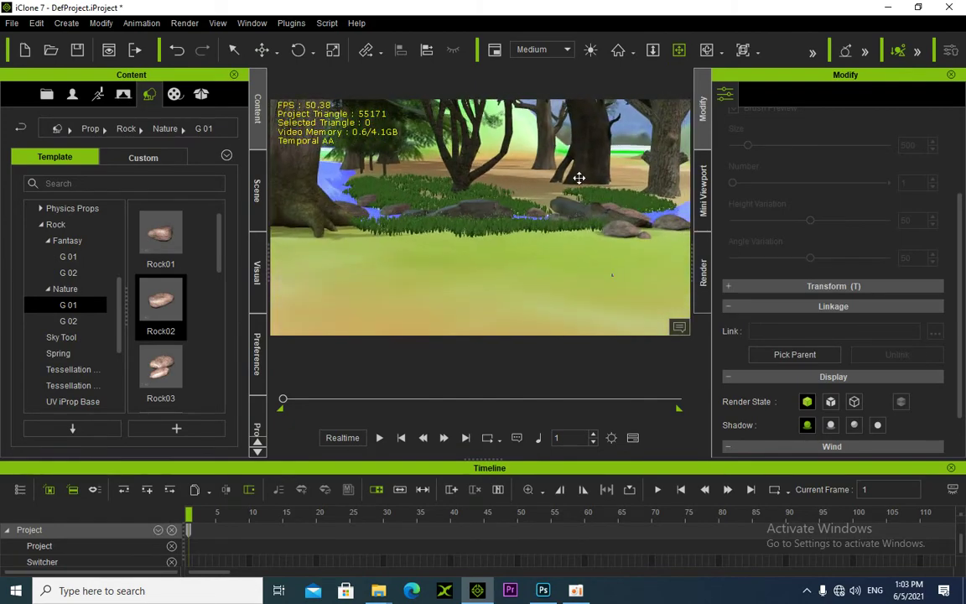
pyautogui.moveTo(578, 177)
pyautogui.mouseDown(button='middle')
pyautogui.moveTo(546, 227)
pyautogui.moveTo(467, 243)
pyautogui.mouseUp(button='middle')
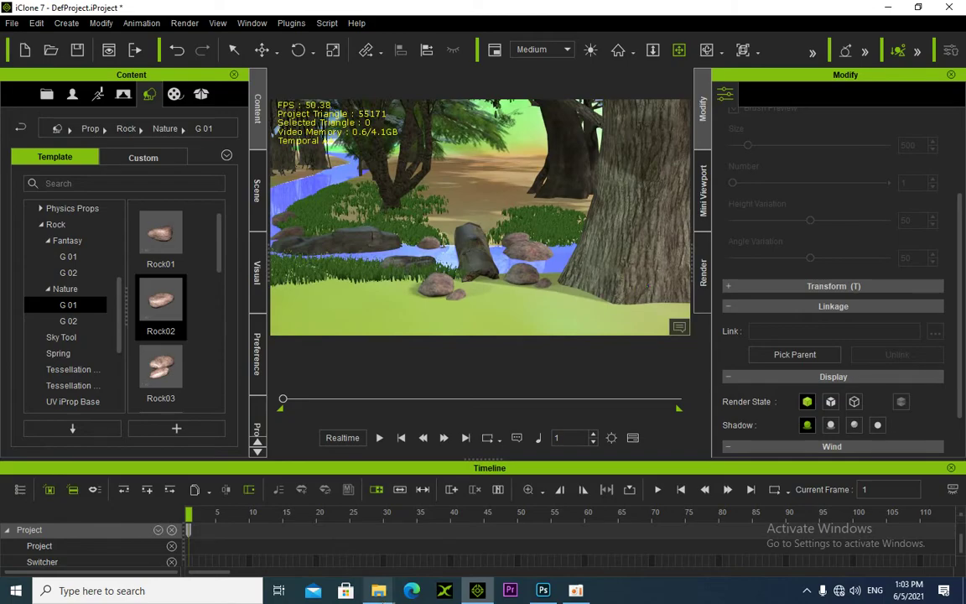
pyautogui.moveTo(379, 591)
pyautogui.click(189, 474)
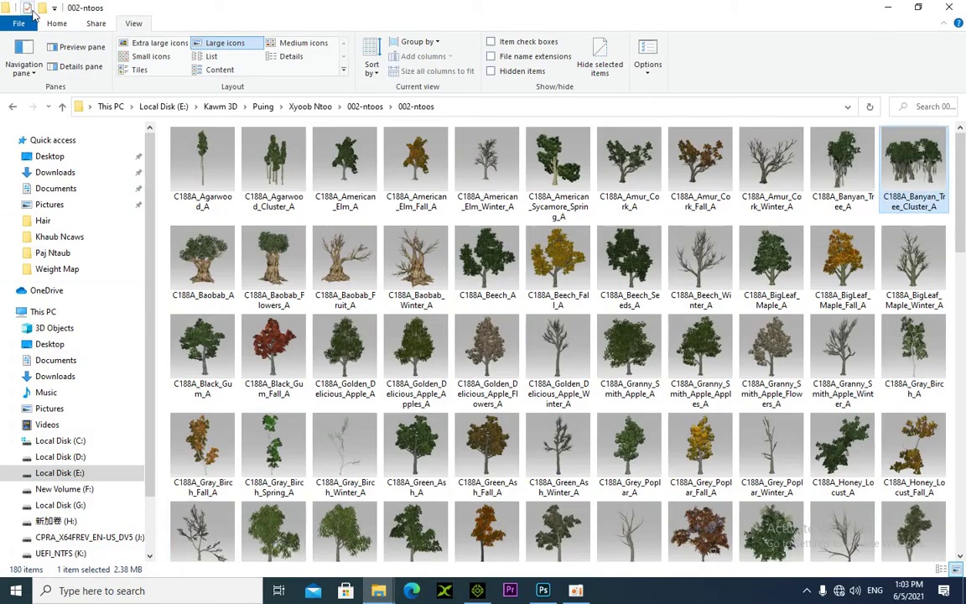
pyautogui.click(15, 108)
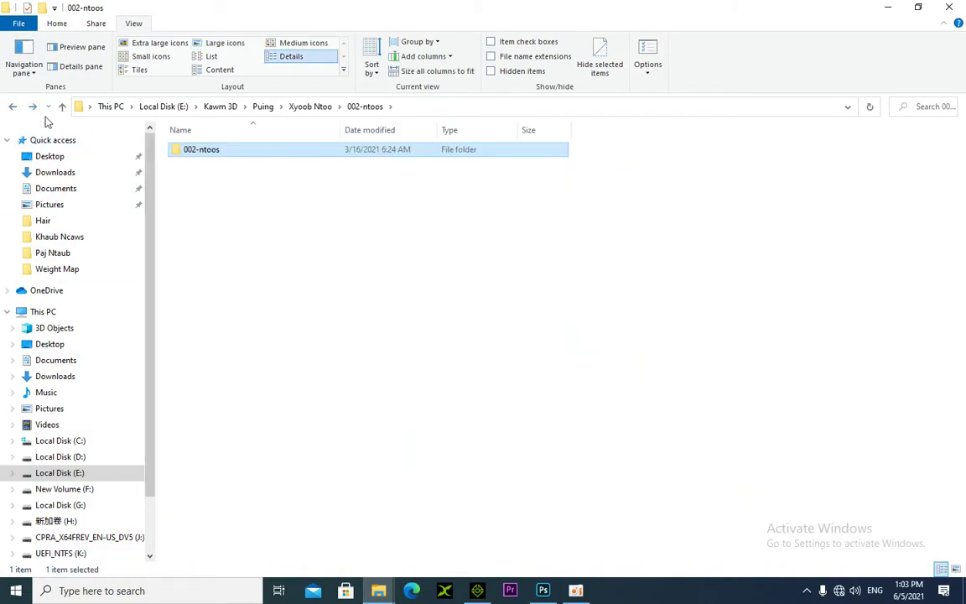
pyautogui.click(14, 107)
pyautogui.doubleClick(193, 149)
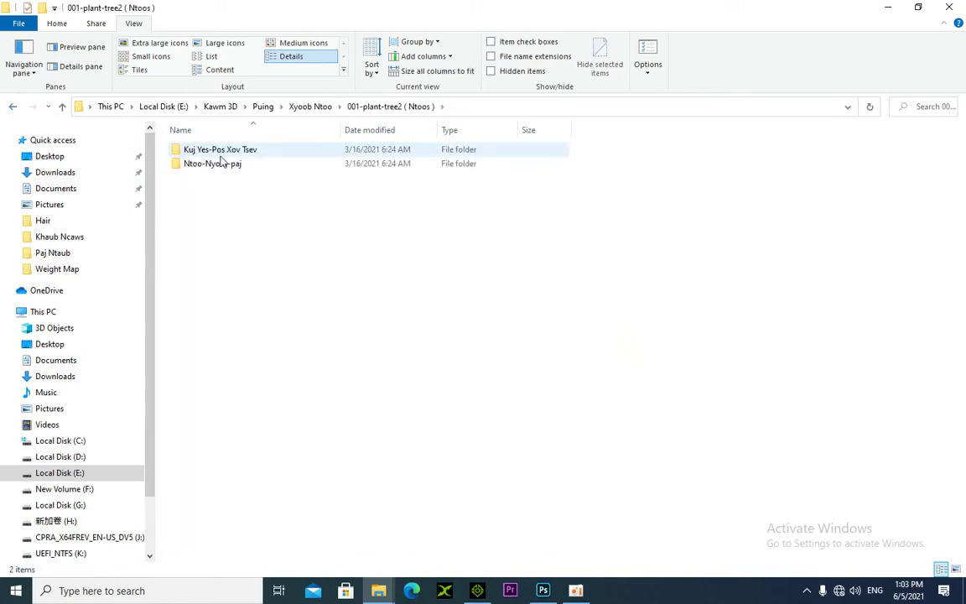
pyautogui.click(216, 166)
pyautogui.doubleClick(216, 166)
pyautogui.doubleClick(218, 152)
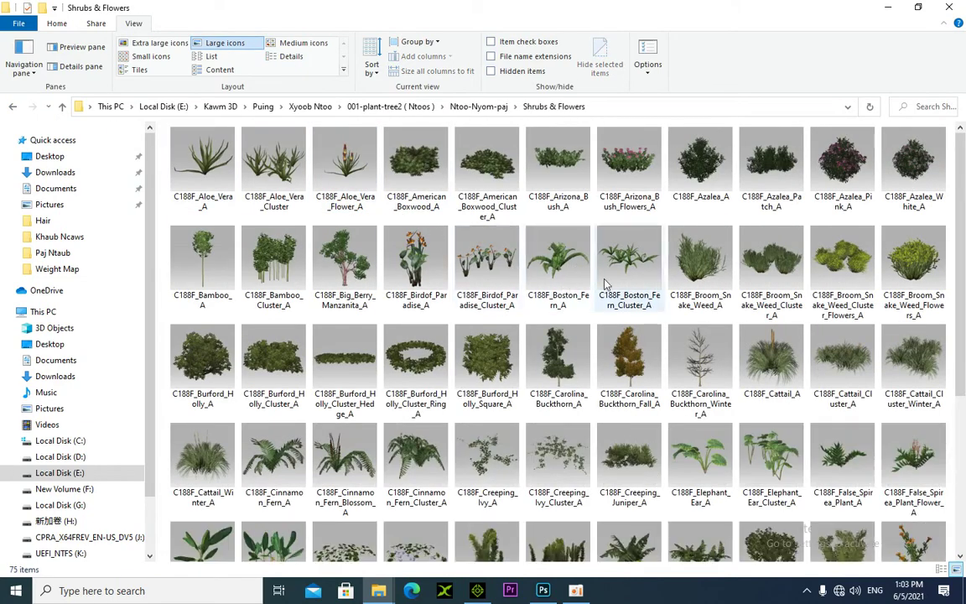
# Add the C188F_Pampas_Grass_Cluster_A shrub to the iClone scene on the bare ground beside the dark tree trunk beyond the river
pyautogui.scroll(-3, 631, 335)
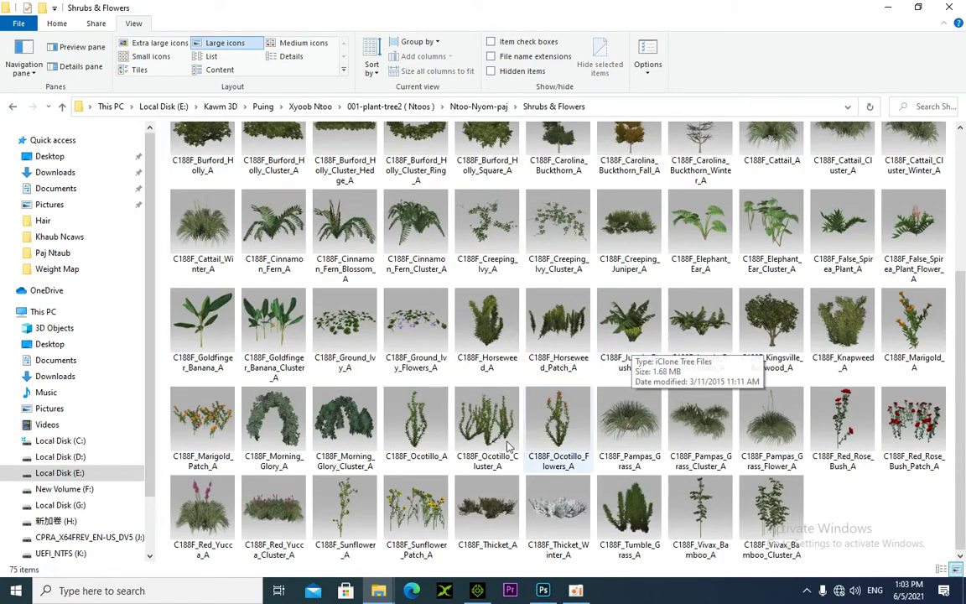
pyautogui.moveTo(700, 461); pyautogui.dragTo(515, 180)
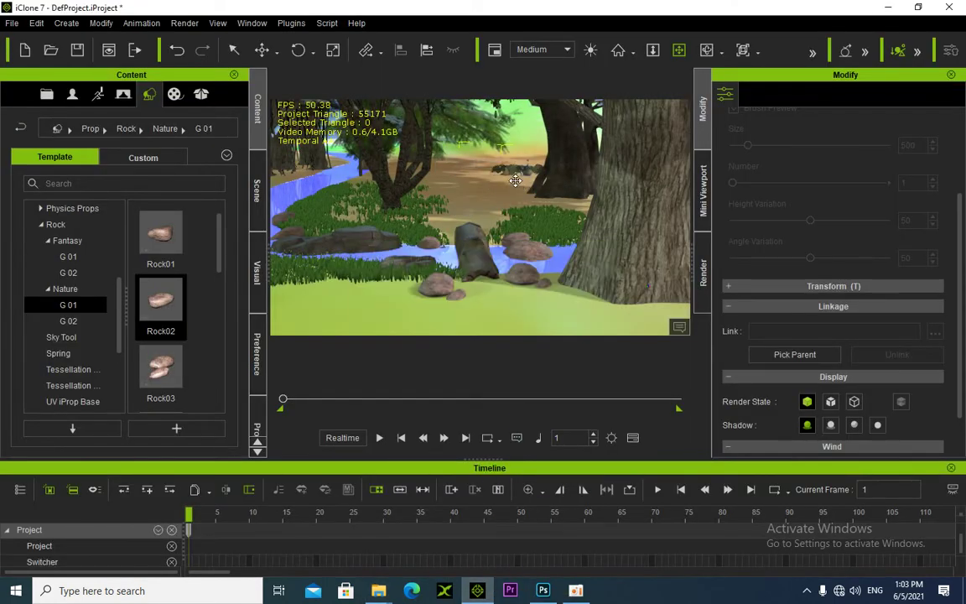
pyautogui.moveTo(464, 230); pyautogui.dragTo(550, 273)
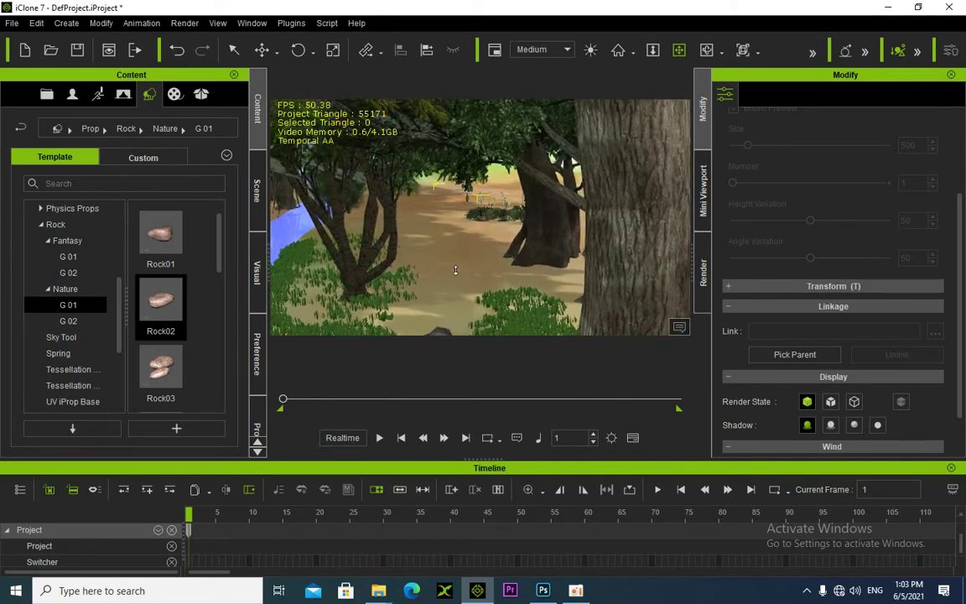
# Plant more Pampas_Grass_Cluster_A around the dark tree trunk and behind the branching tree using the gardening planter, with size 500 and number 1
pyautogui.scroll(-3, 485, 261)
pyautogui.scroll(4, 486, 269)
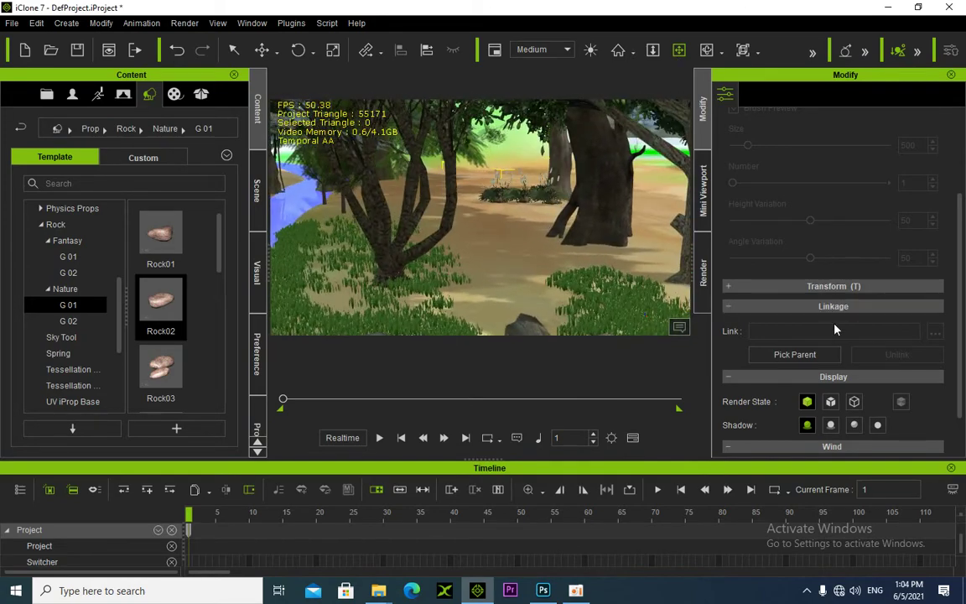
pyautogui.scroll(3, 831, 302)
pyautogui.click(818, 180)
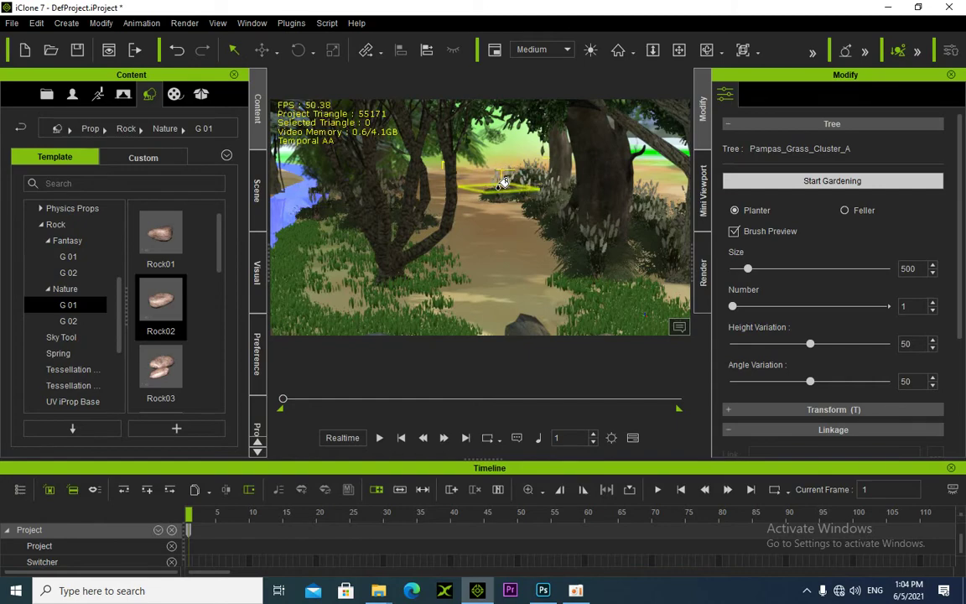
pyautogui.click(833, 184)
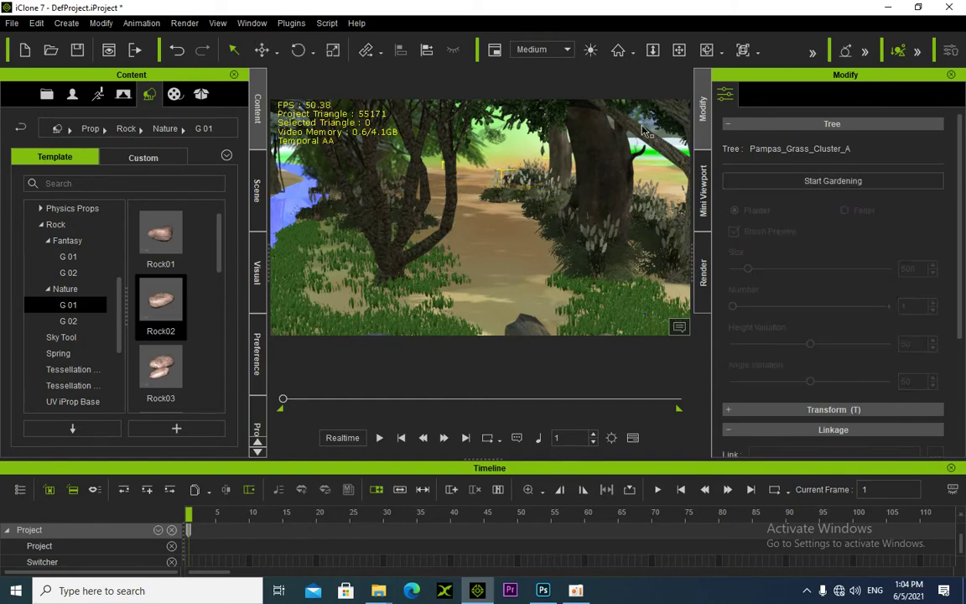
# Add the Ntoos 20 tree from the custom Props folder to the foreground of the iClone scene and shift it sideways, clear of the river view
pyautogui.moveTo(655, 114); pyautogui.dragTo(462, 284, button='right')
pyautogui.moveTo(385, 599)
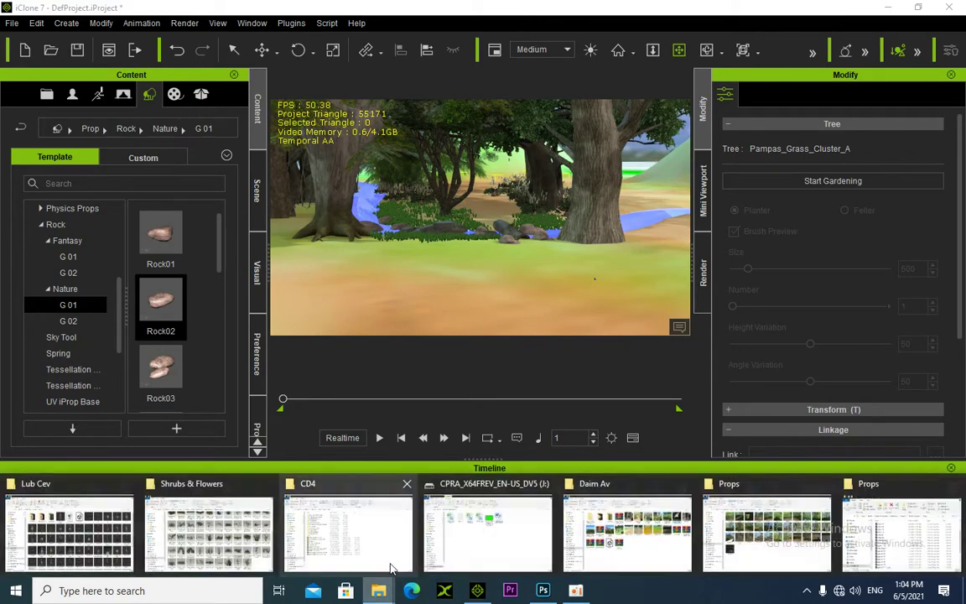
pyautogui.click(688, 517)
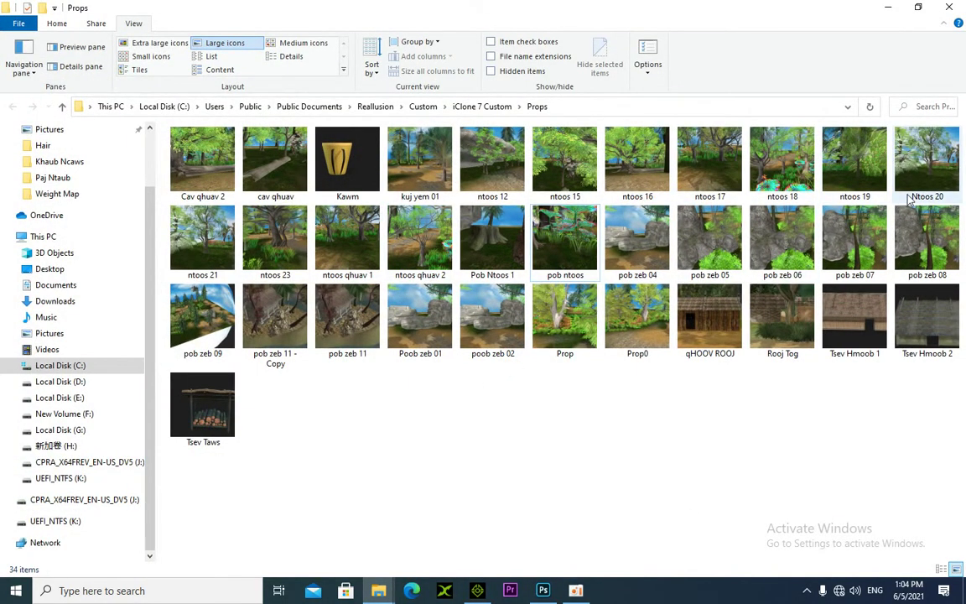
pyautogui.moveTo(910, 200); pyautogui.dragTo(641, 277)
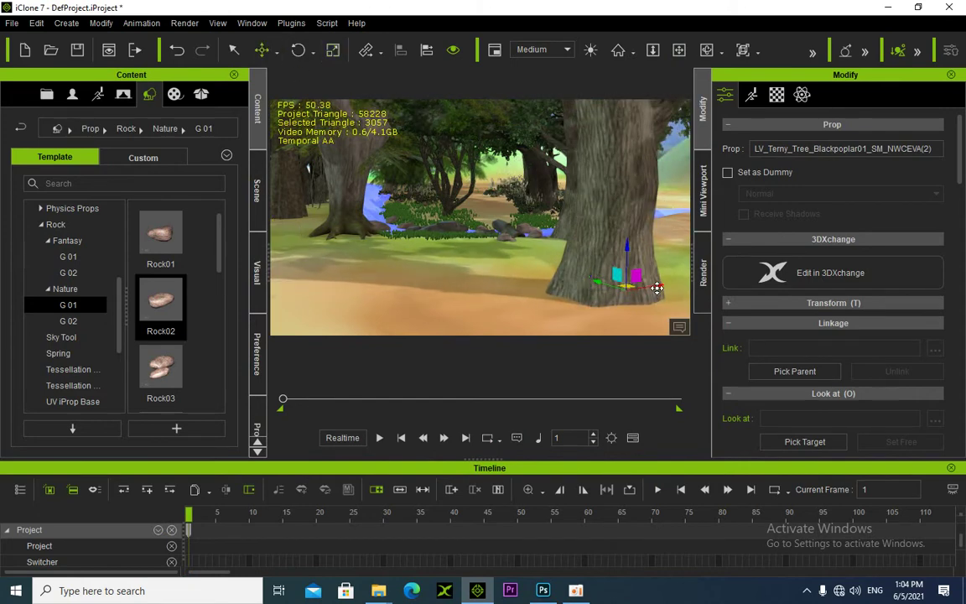
pyautogui.moveTo(657, 288); pyautogui.dragTo(719, 300)
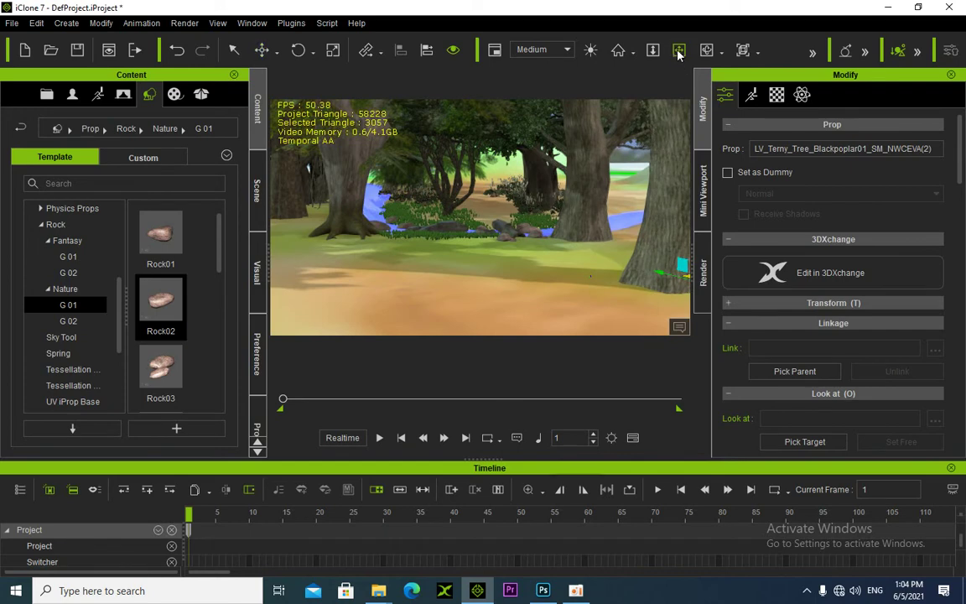
# Try adding the C188F_Jungle_Brush_A shrub from the Shrubs & Flowers folder on the ground between the two large tree trunks
pyautogui.moveTo(513, 192); pyautogui.dragTo(541, 277)
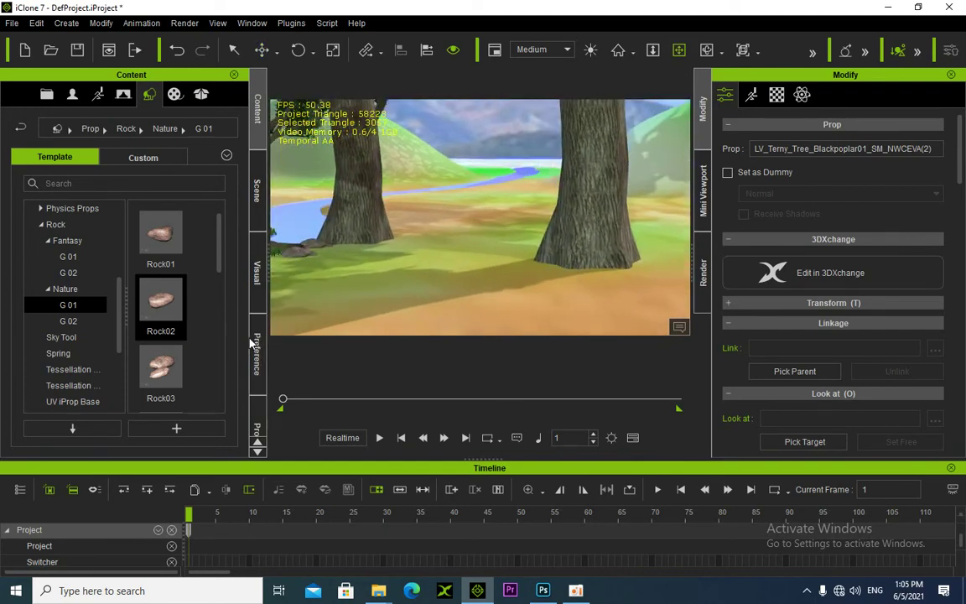
pyautogui.scroll(-2, 416, 321)
pyautogui.moveTo(475, 280); pyautogui.dragTo(473, 300)
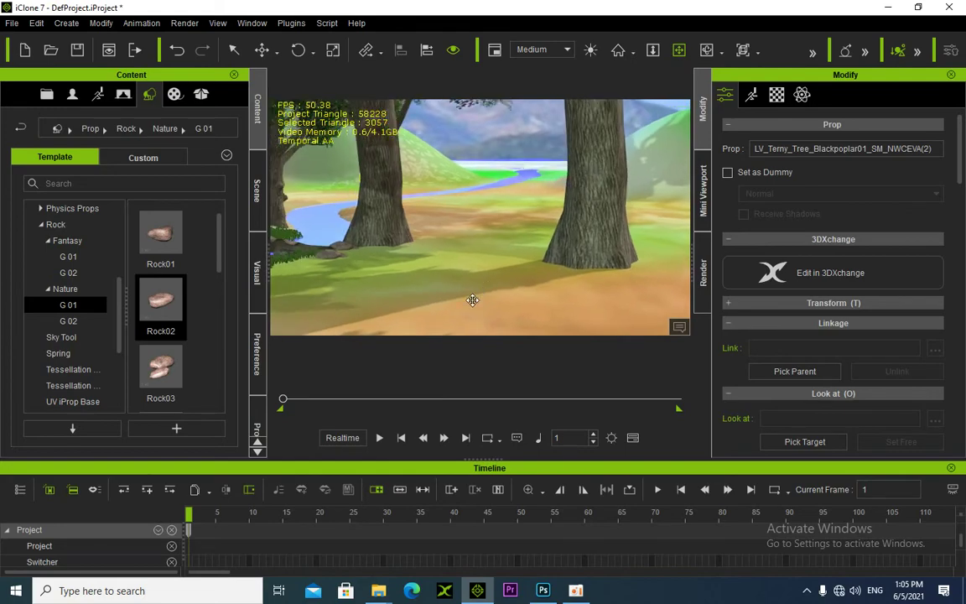
pyautogui.moveTo(389, 593)
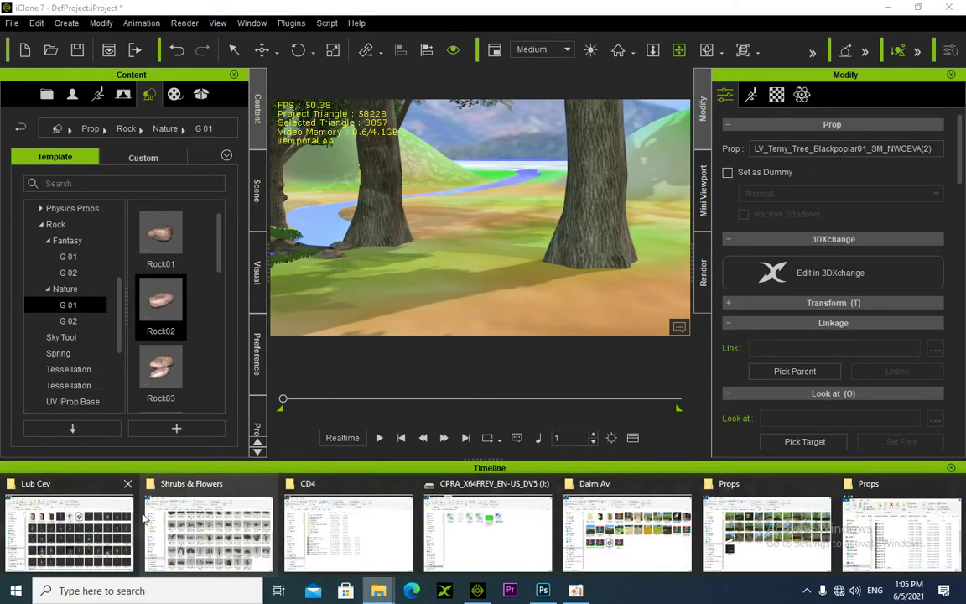
pyautogui.moveTo(152, 541)
pyautogui.click(205, 546)
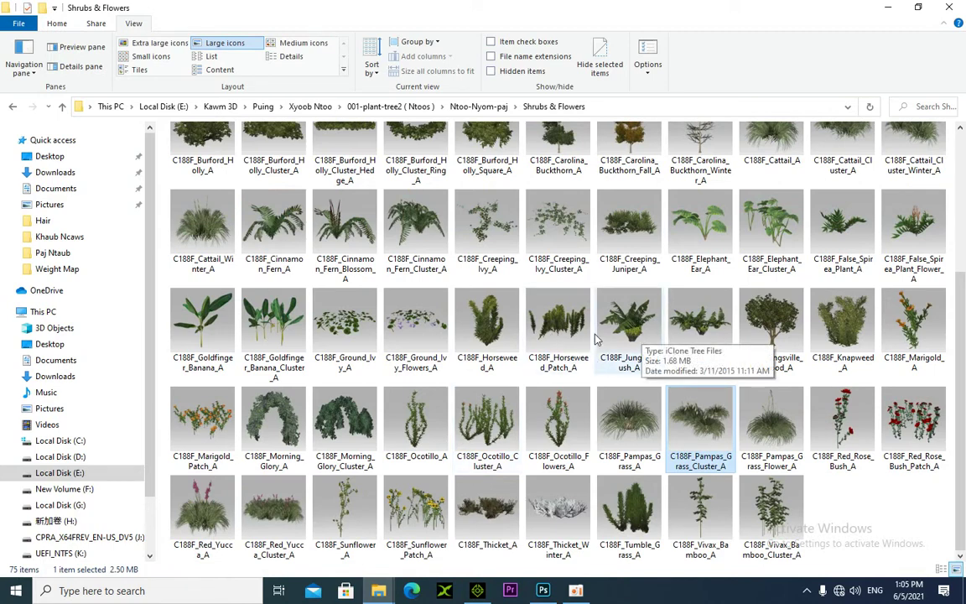
pyautogui.click(634, 332)
pyautogui.moveTo(630, 334); pyautogui.dragTo(489, 255)
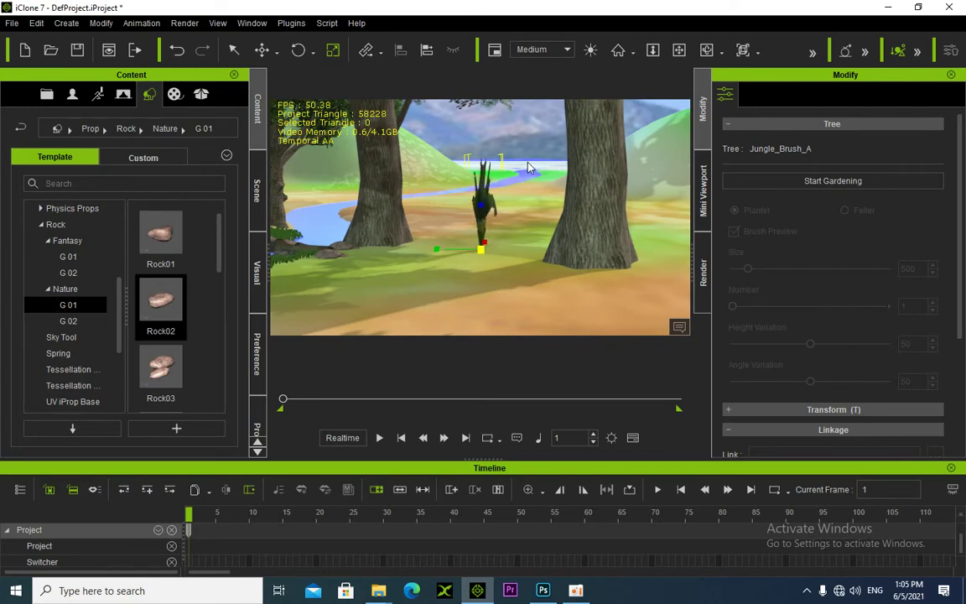
pyautogui.click(681, 52)
pyautogui.moveTo(507, 296)
pyautogui.mouseDown()
pyautogui.moveTo(320, 295)
pyautogui.moveTo(420, 317)
pyautogui.moveTo(502, 299)
pyautogui.mouseUp()
pyautogui.click(500, 292)
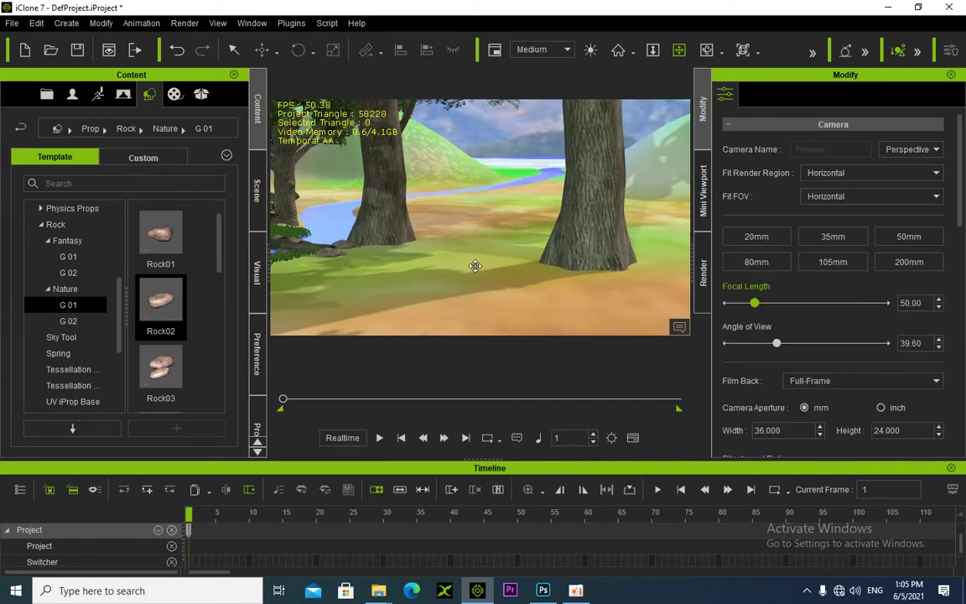
# Add the mossy Rock02 from Nature G 02 beside the large tree's roots on the near bank and scale it up
pyautogui.moveTo(474, 266); pyautogui.dragTo(530, 223)
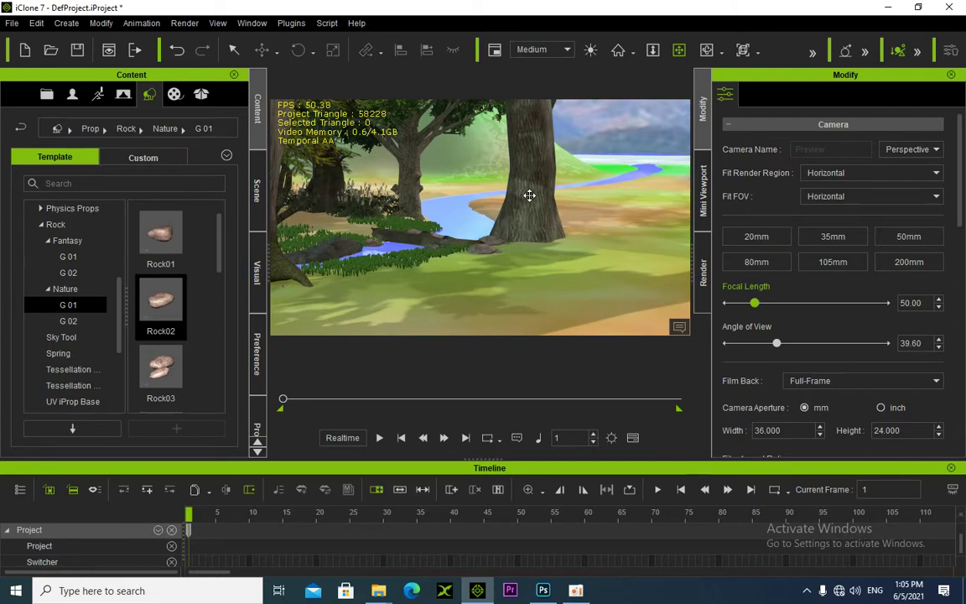
pyautogui.click(530, 196)
pyautogui.moveTo(572, 244); pyautogui.dragTo(365, 316, button='right')
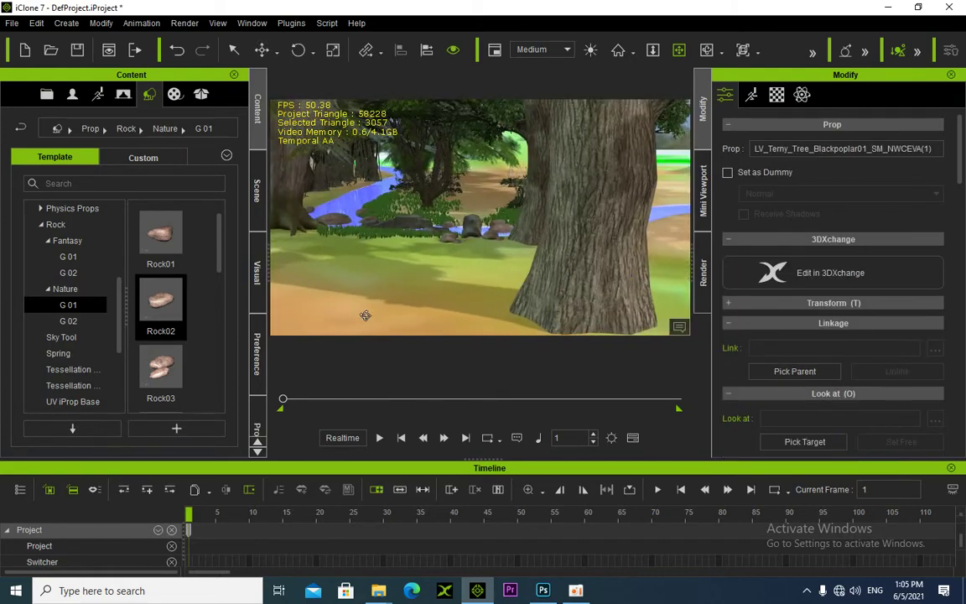
pyautogui.moveTo(365, 315); pyautogui.dragTo(544, 264)
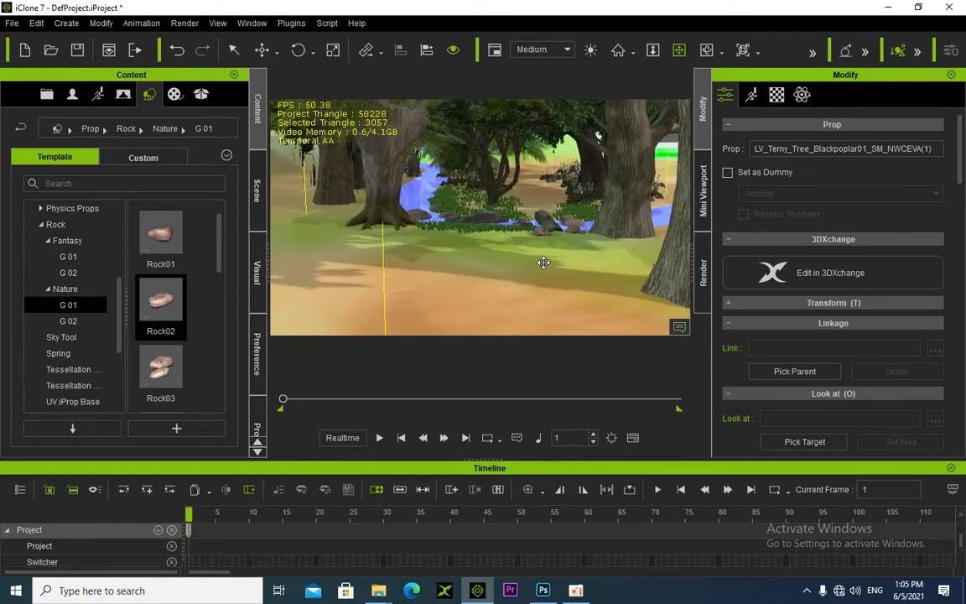
pyautogui.click(144, 288)
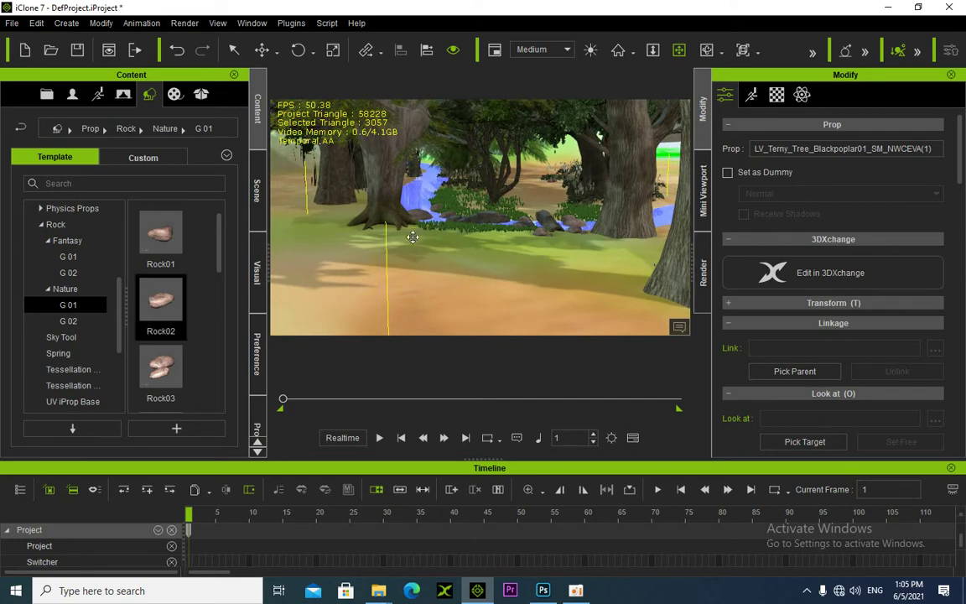
pyautogui.click(85, 320)
pyautogui.moveTo(160, 302); pyautogui.dragTo(353, 252)
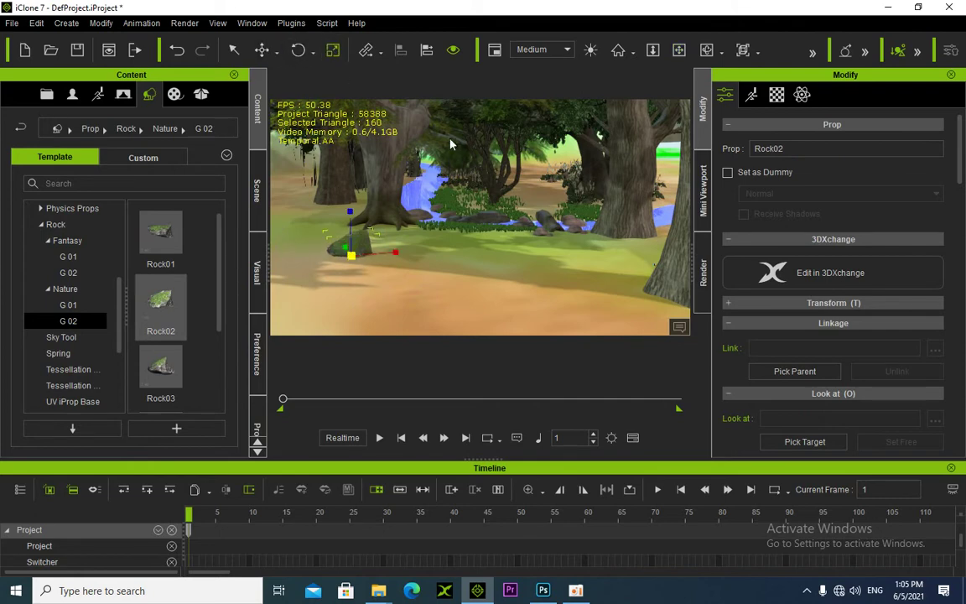
pyautogui.click(679, 50)
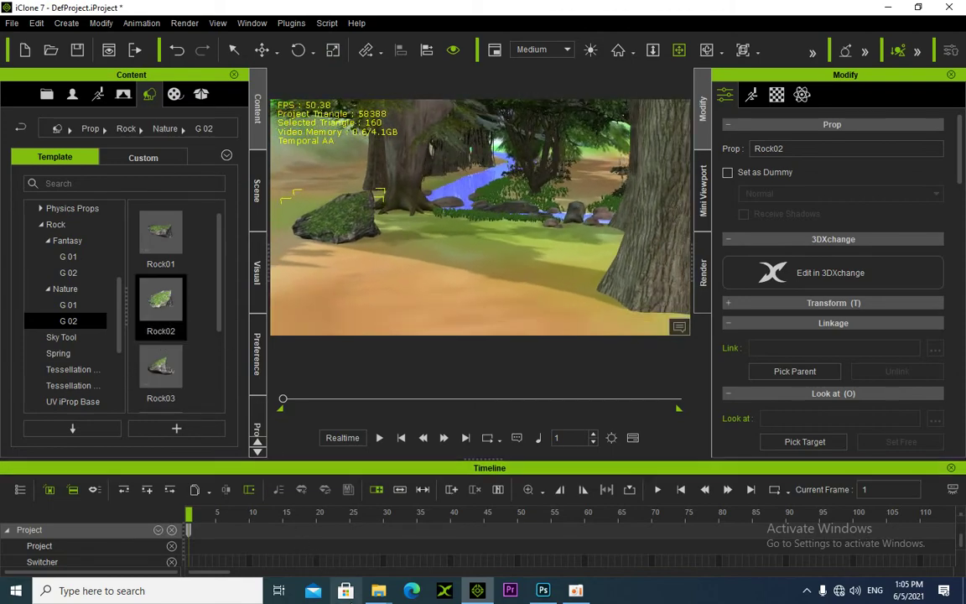
# Add the C188F_Elephant_Ear_Cluster_A plant from the Shrubs & Flowers folder to the iClone scene on the grass beside the mossy rock
pyautogui.click(379, 591)
pyautogui.click(209, 529)
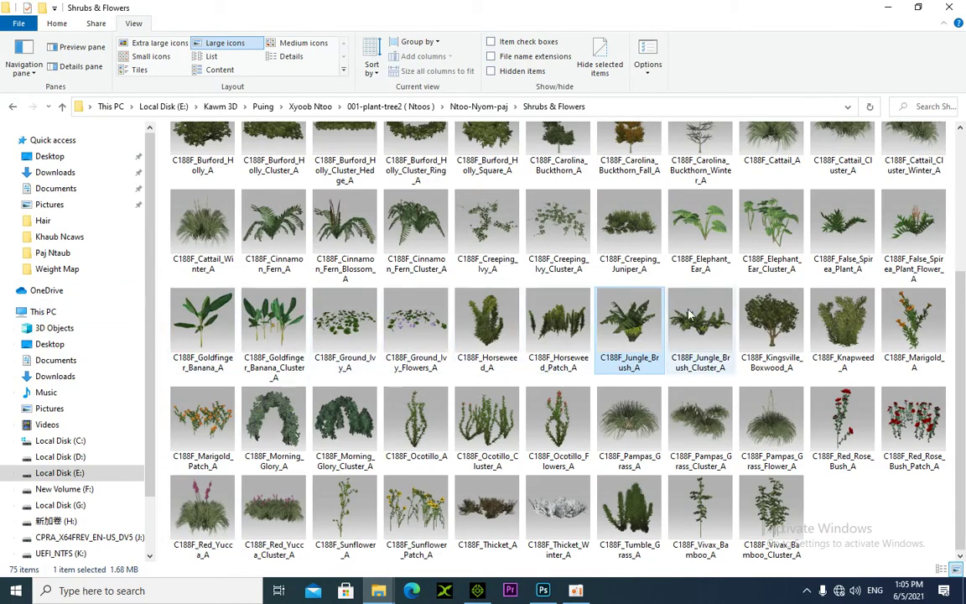
pyautogui.moveTo(773, 211); pyautogui.dragTo(438, 244)
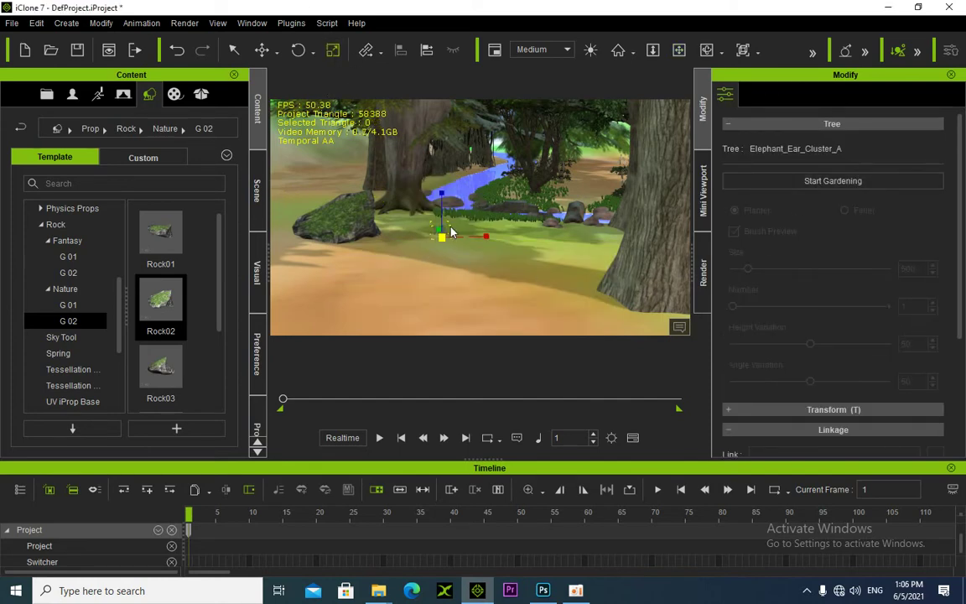
# Set the gardening number to 7 and plant Elephant_Ear_Cluster_A near the mossy rock and around the foreground tree's base
pyautogui.click(834, 178)
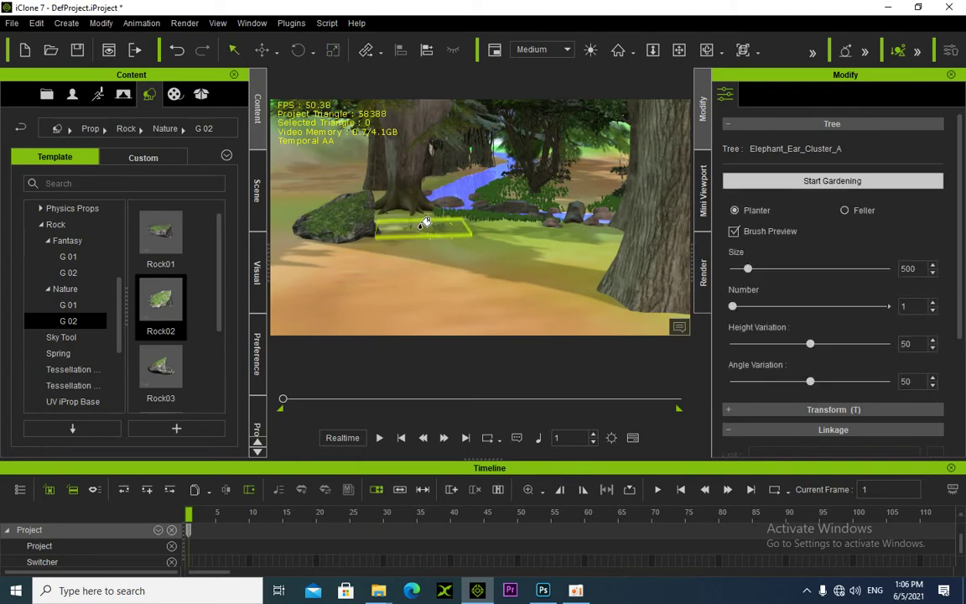
pyautogui.click(752, 314)
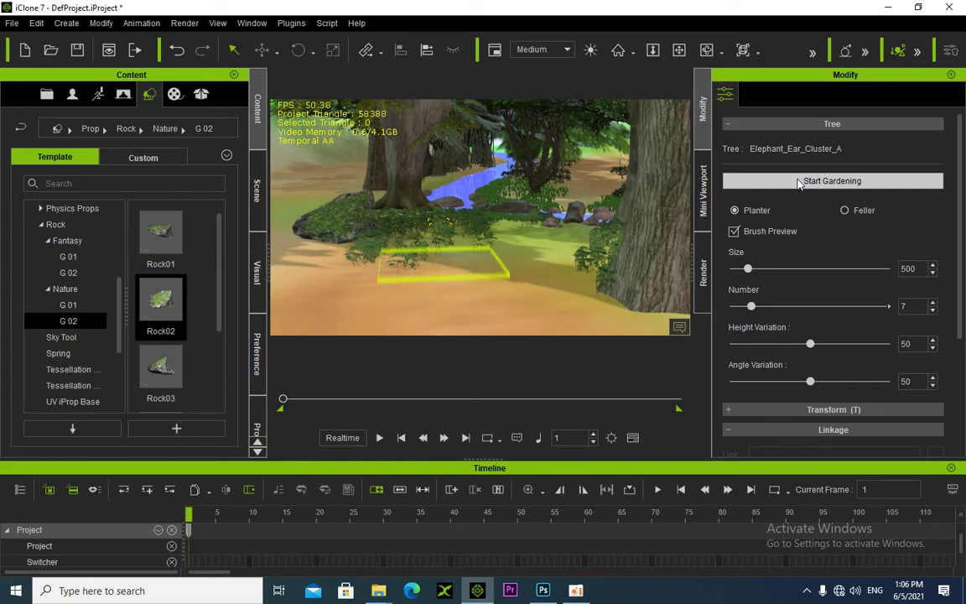
pyautogui.click(799, 183)
pyautogui.moveTo(533, 217); pyautogui.dragTo(480, 281, button='right')
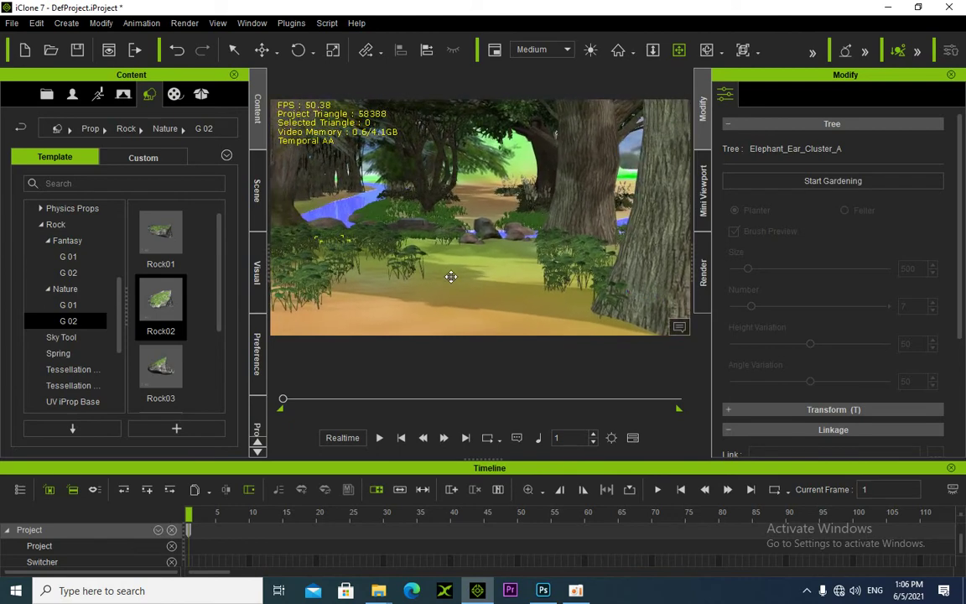
pyautogui.moveTo(284, 402); pyautogui.dragTo(168, 400)
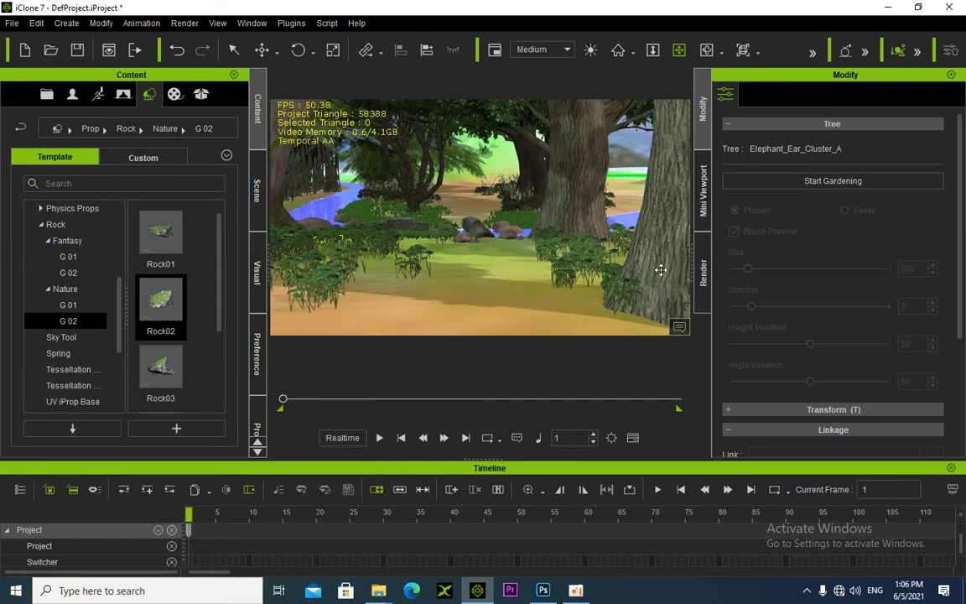
# Set the wind strength of the Elephant_Ear_Cluster_A plants to 5
pyautogui.scroll(-5, 855, 300)
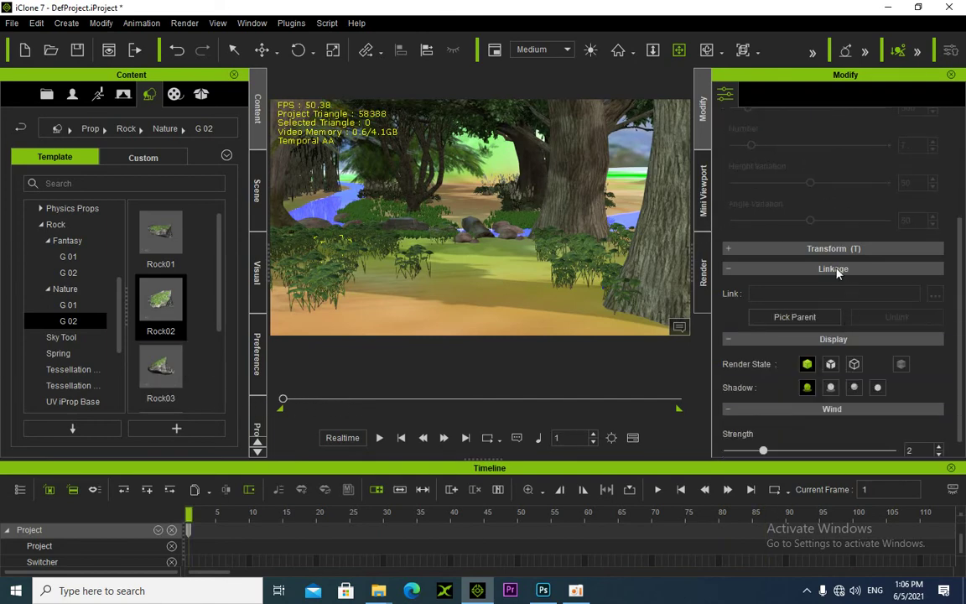
pyautogui.click(822, 250)
pyautogui.click(822, 249)
pyautogui.scroll(-1, 814, 268)
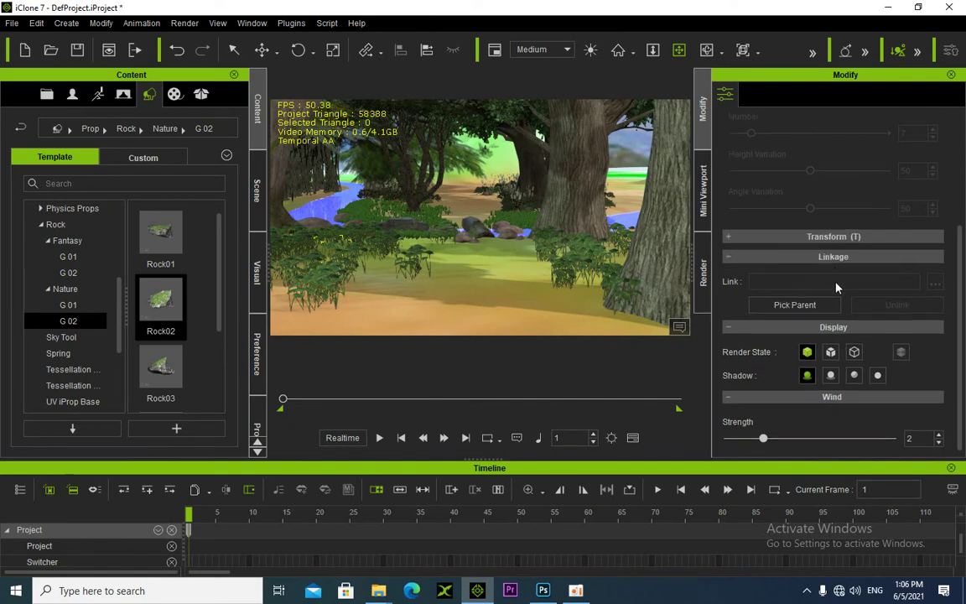
pyautogui.moveTo(802, 440); pyautogui.dragTo(819, 439)
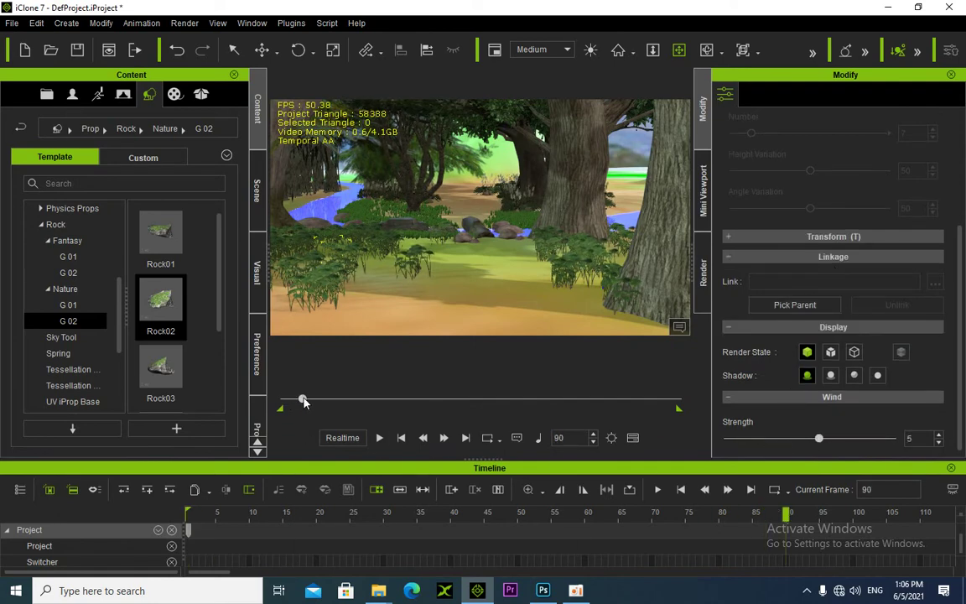
# Play the scene from a closer view to preview the plants' wind sway and reduce their wind strength to 4
pyautogui.moveTo(459, 245); pyautogui.dragTo(445, 284, button='right')
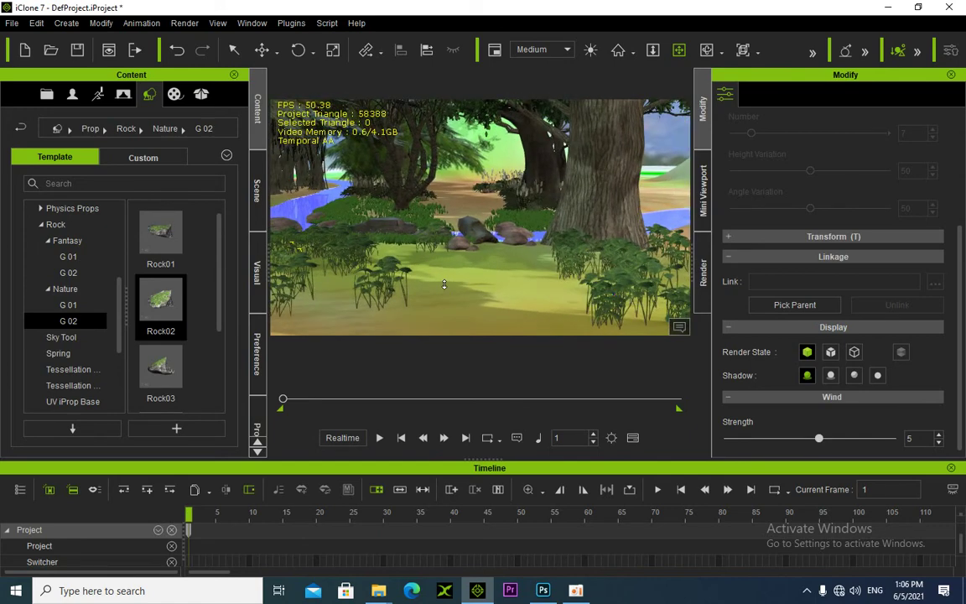
pyautogui.press('space')
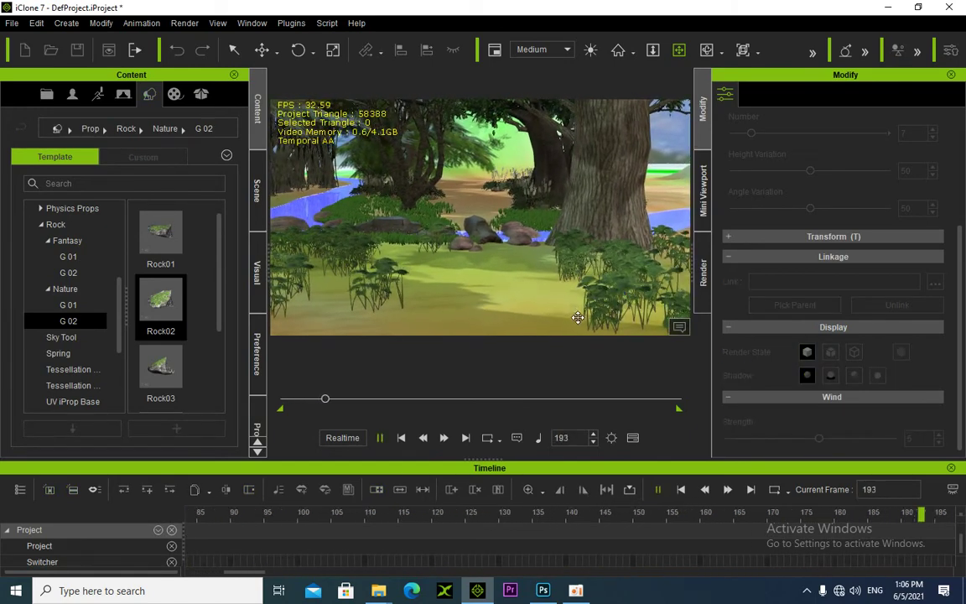
pyautogui.press('space')
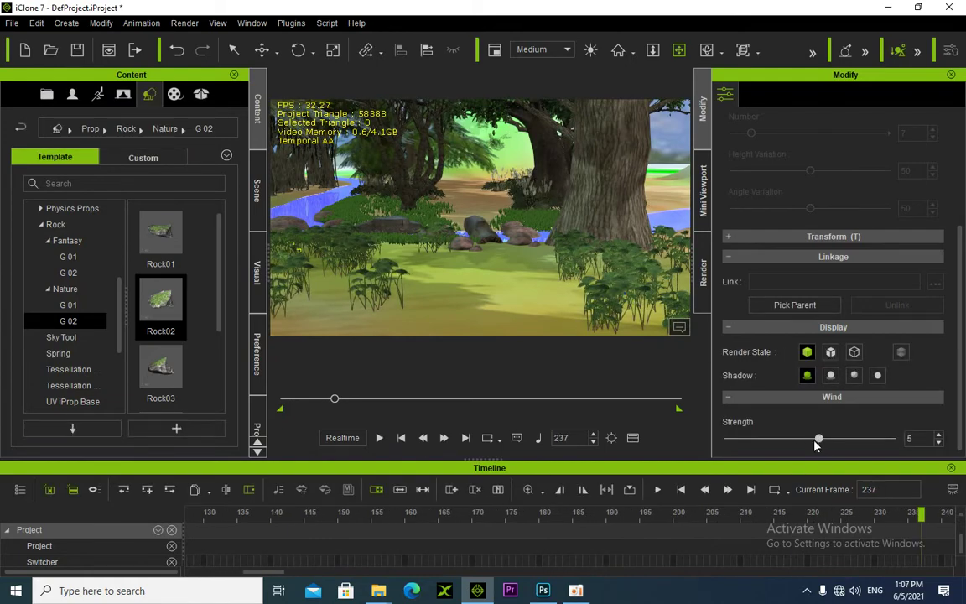
pyautogui.press('space')
pyautogui.press('space')
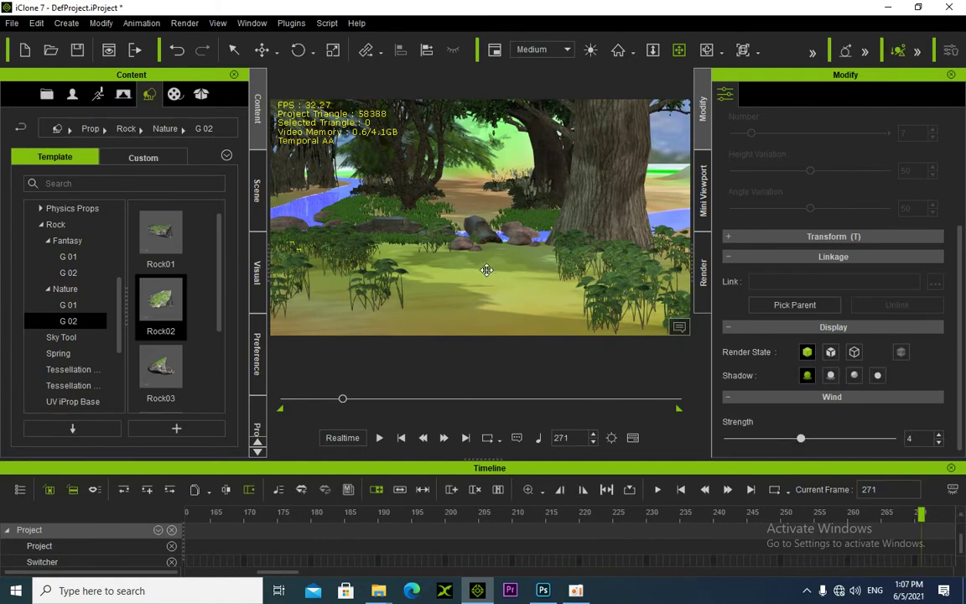
pyautogui.moveTo(462, 273)
pyautogui.mouseDown(button='right')
pyautogui.moveTo(440, 280)
pyautogui.moveTo(476, 281)
pyautogui.mouseUp(button='right')
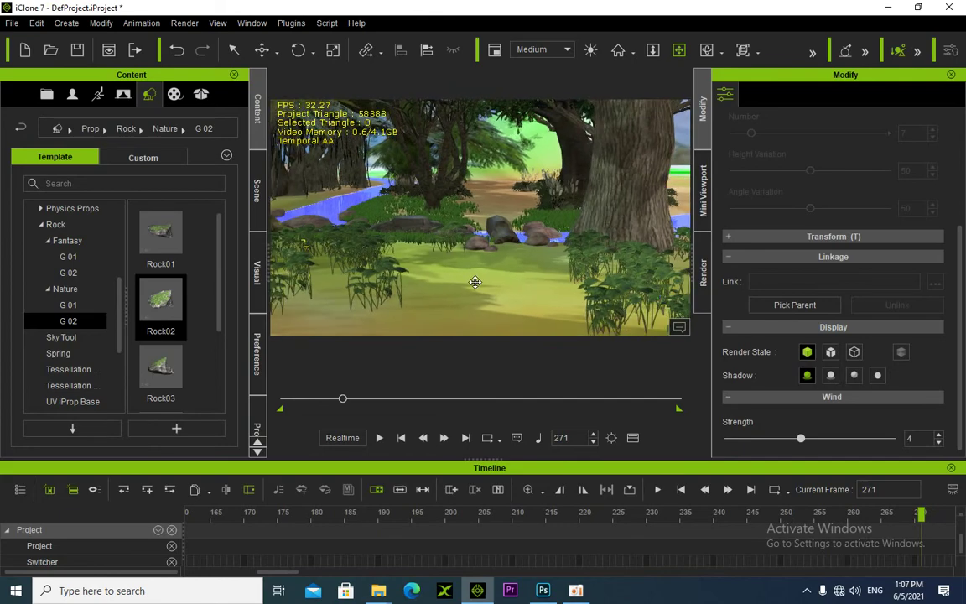
pyautogui.scroll(-1, 475, 282)
pyautogui.moveTo(475, 282); pyautogui.dragTo(498, 269, button='middle')
pyautogui.moveTo(498, 269); pyautogui.dragTo(447, 265, button='right')
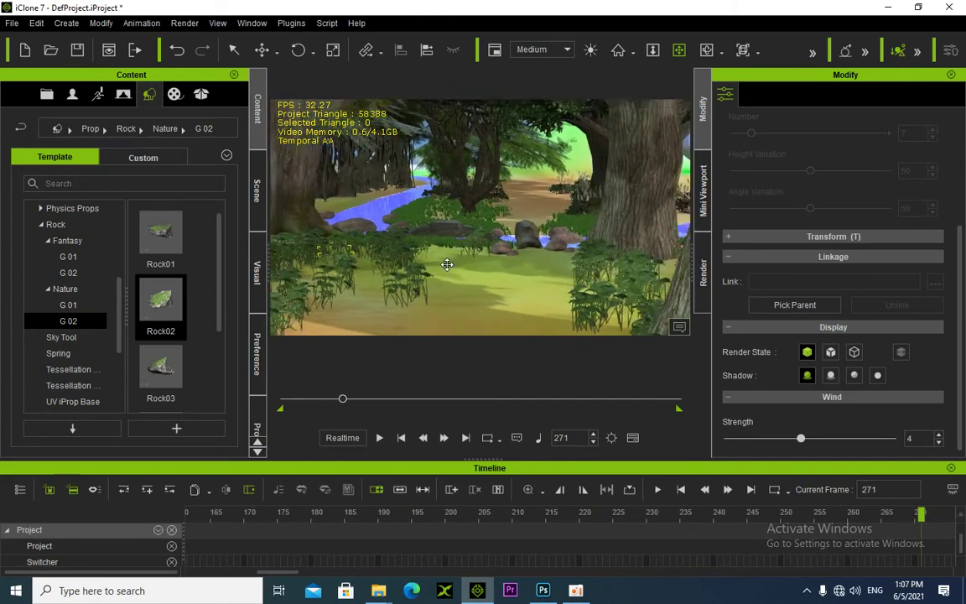
pyautogui.moveTo(447, 265); pyautogui.dragTo(525, 263, button='middle')
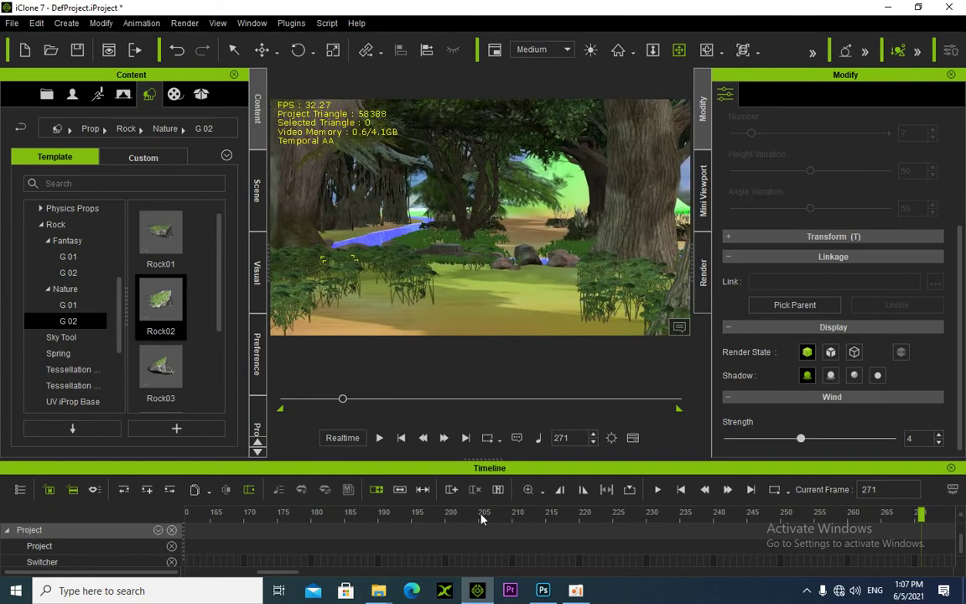
pyautogui.click(576, 590)
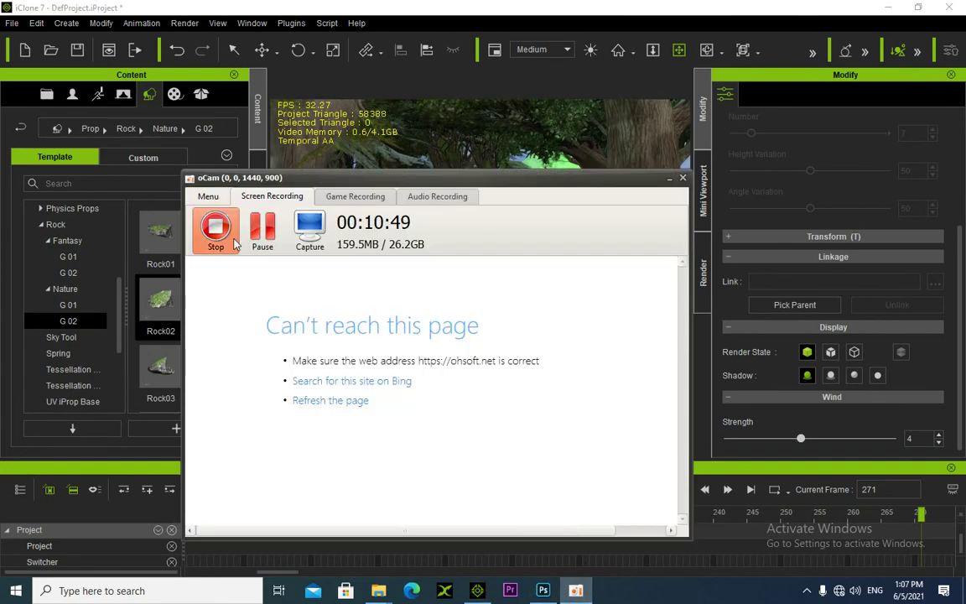